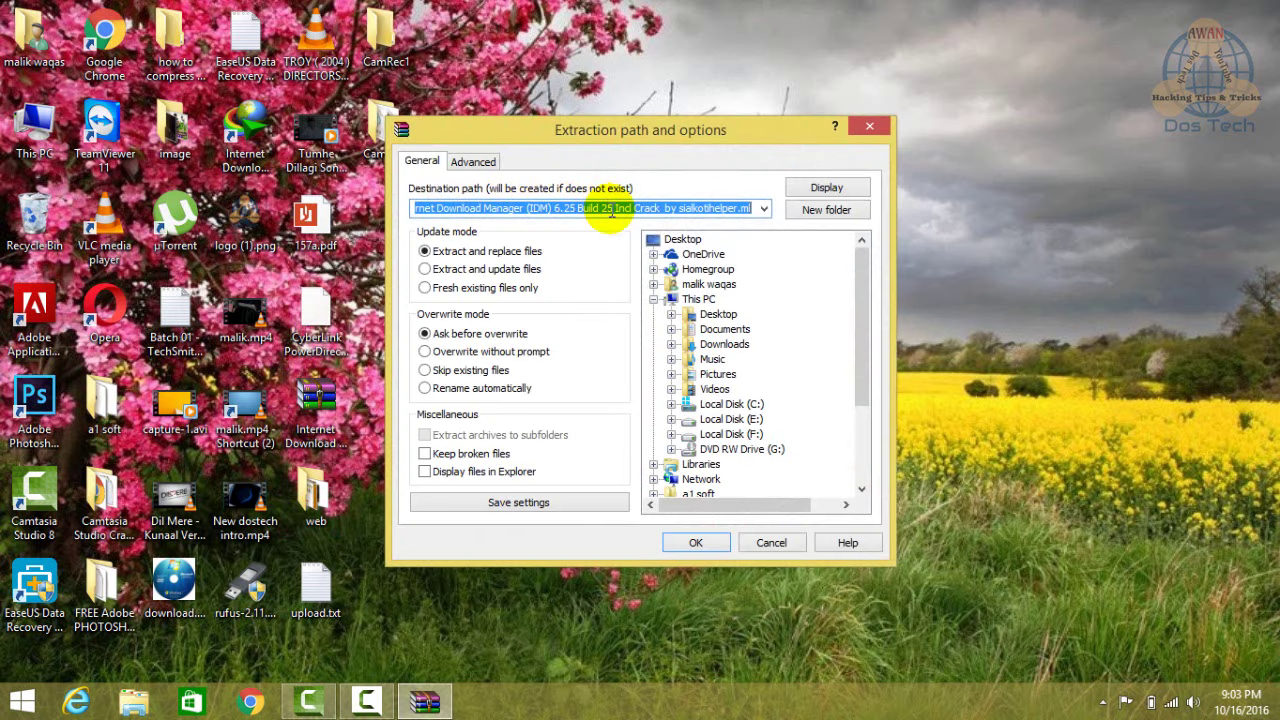
- Extract the Internet Download Manager 6.25 Build 25 archive to the Desktop
click(683, 241)
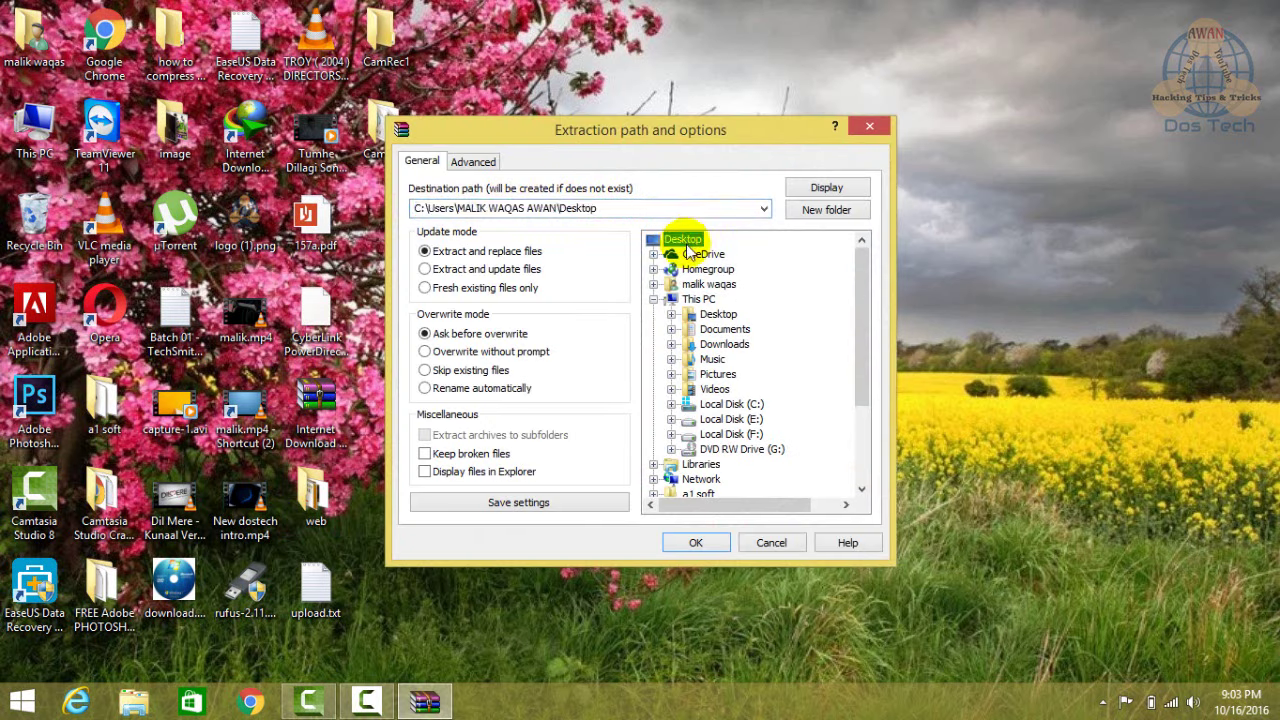
click(704, 542)
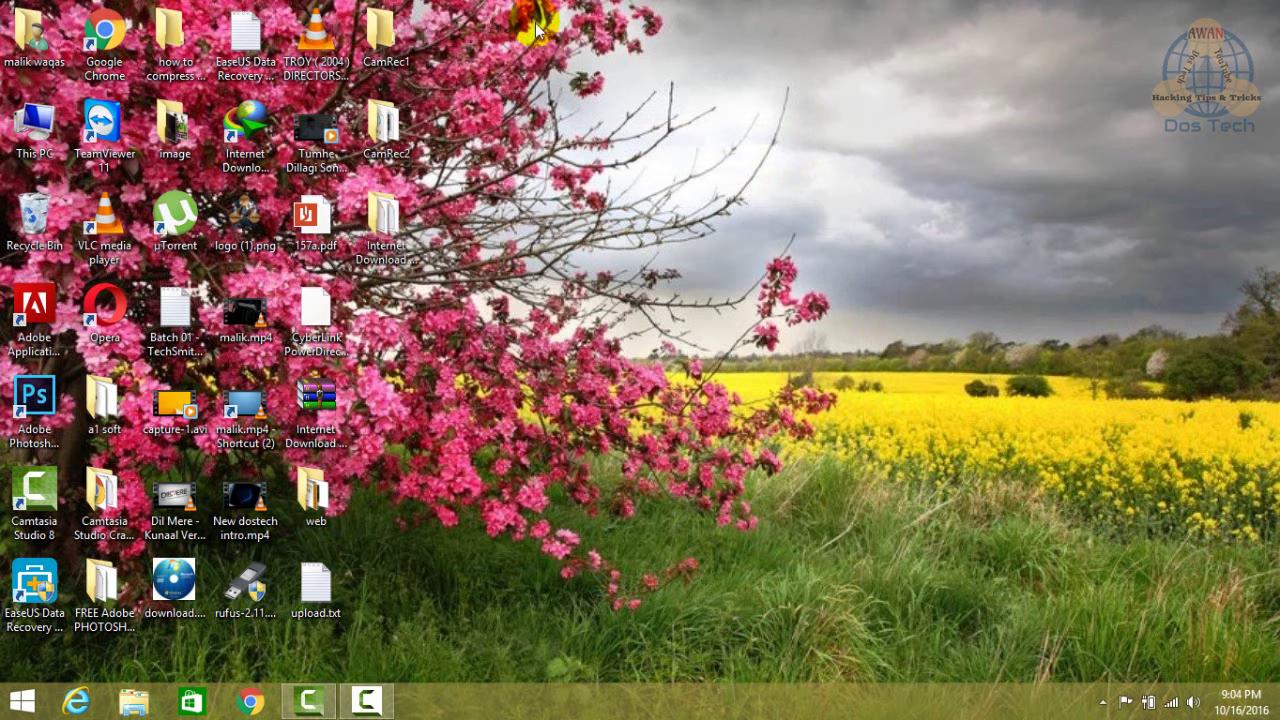
- Start uninstalling Internet Download Manager from the installed programs list, then close the list
double_click(40, 122)
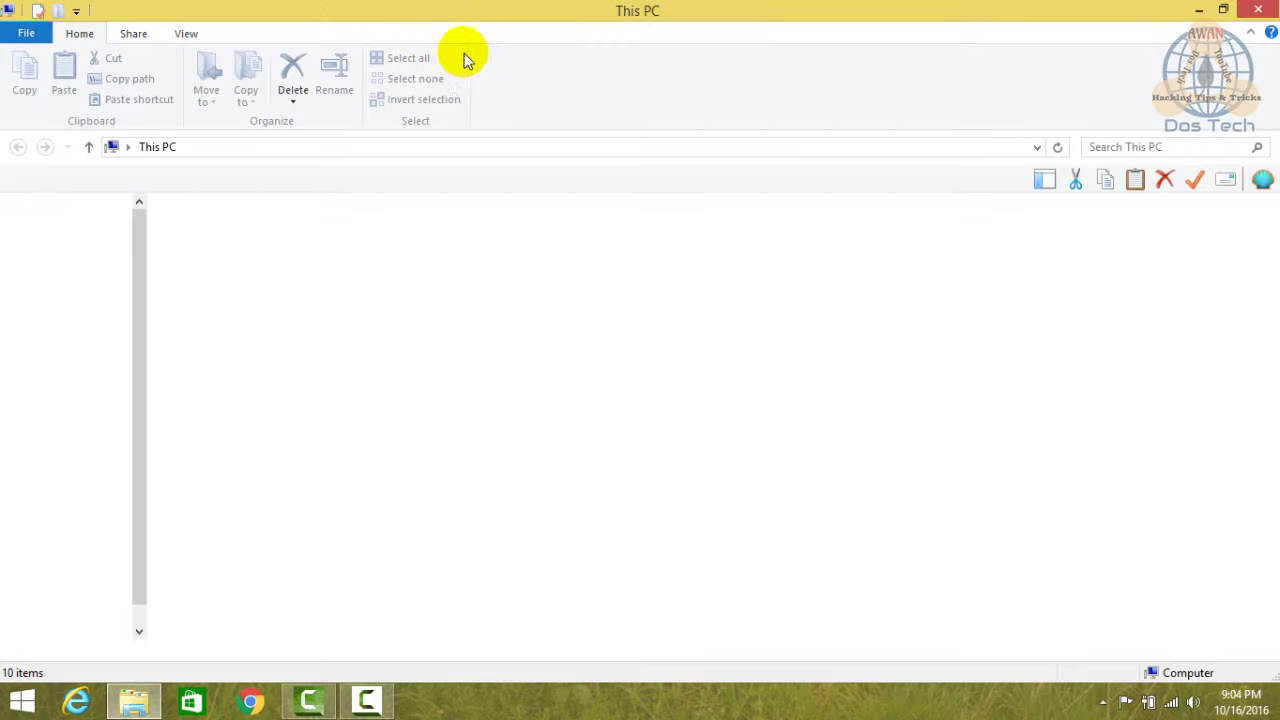
click(474, 57)
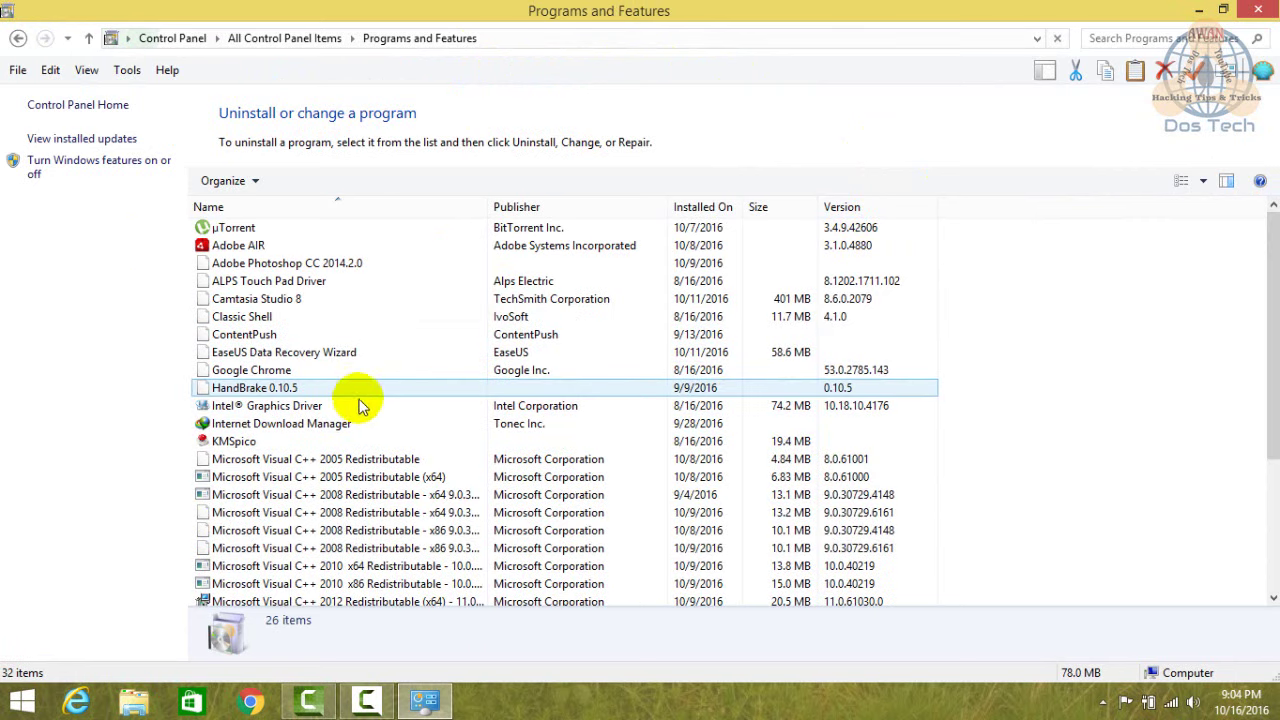
click(253, 424)
double_click(253, 424)
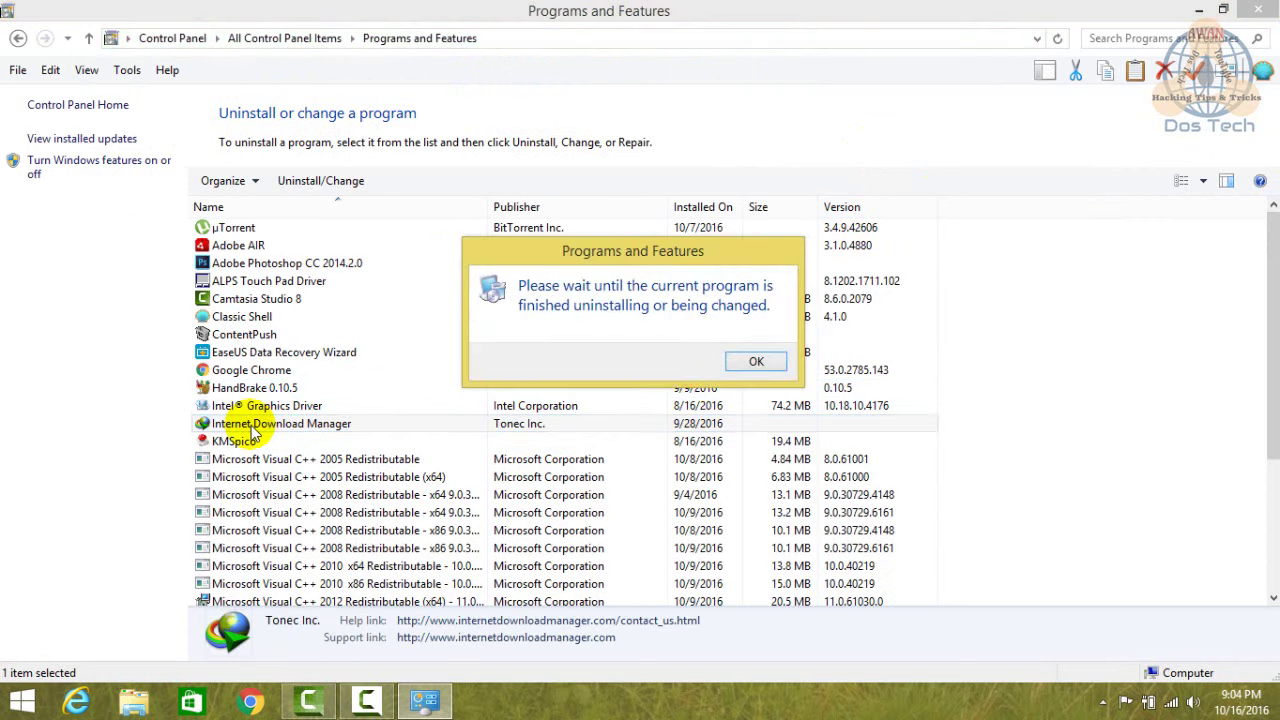
click(745, 362)
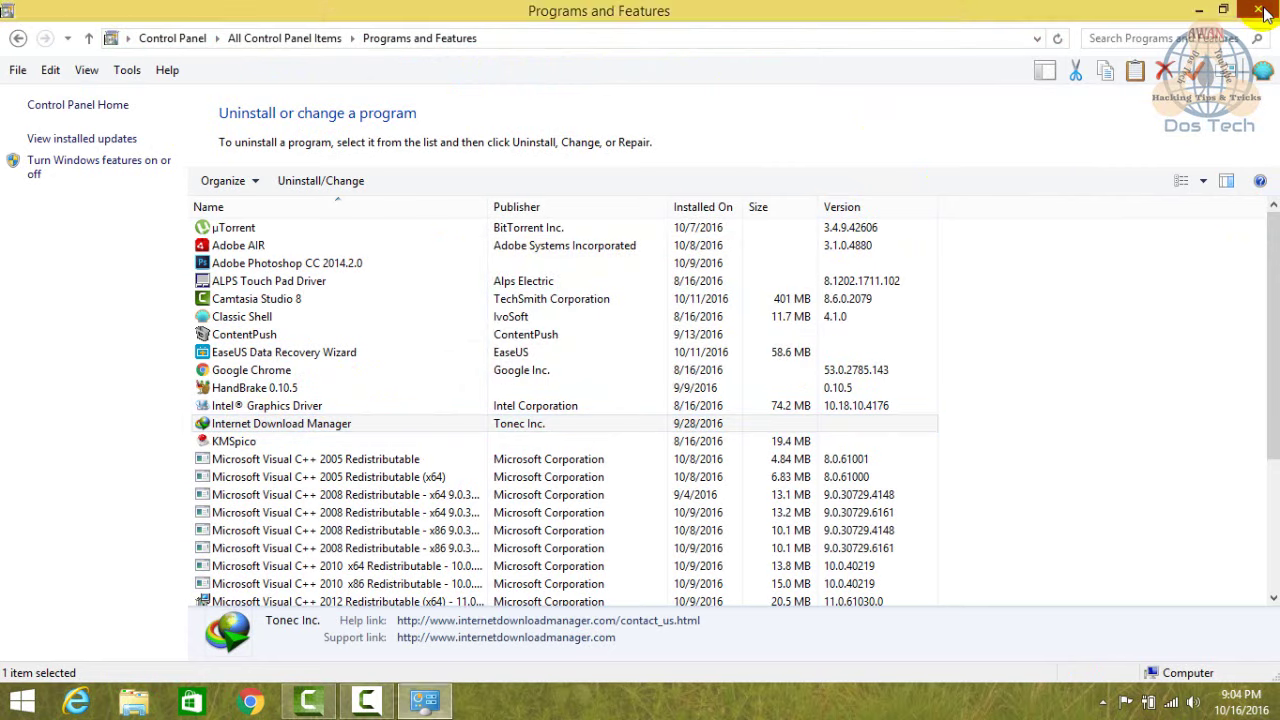
click(1258, 9)
right_click(899, 161)
click(921, 196)
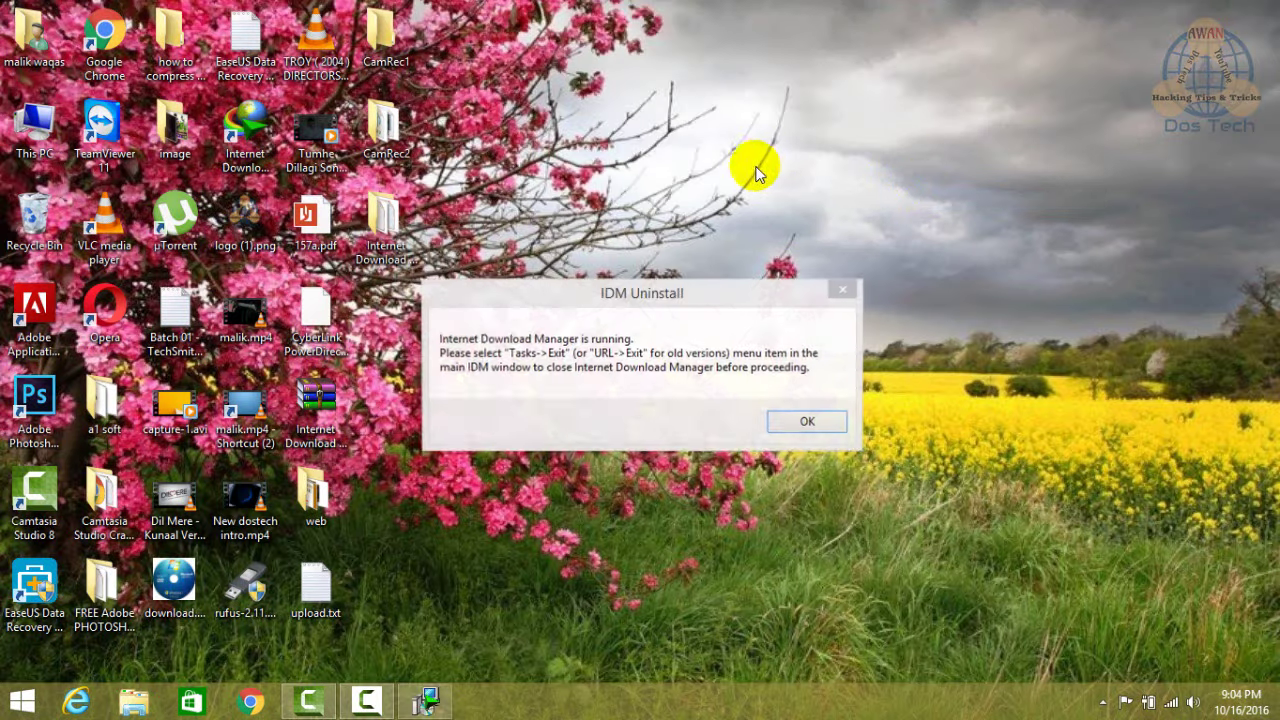
- Uninstall Internet Download Manager using the Default method and decline the reboot
click(800, 425)
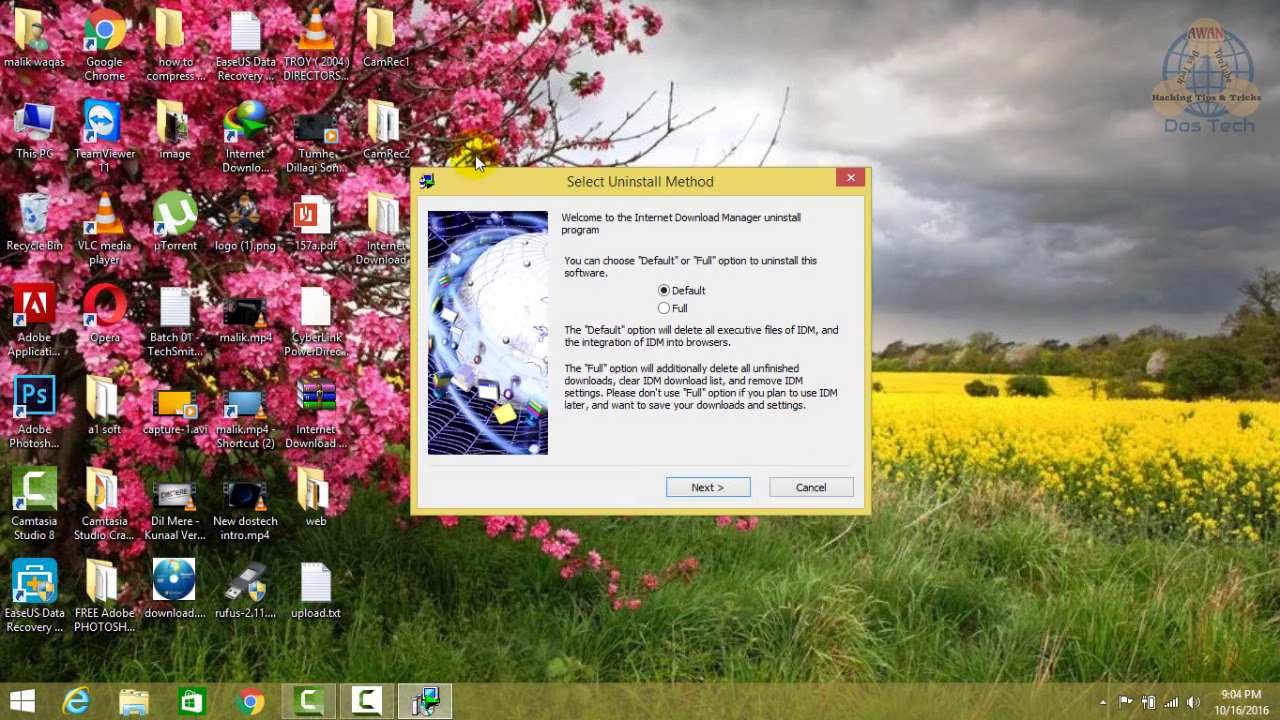
drag(413, 141, 907, 538)
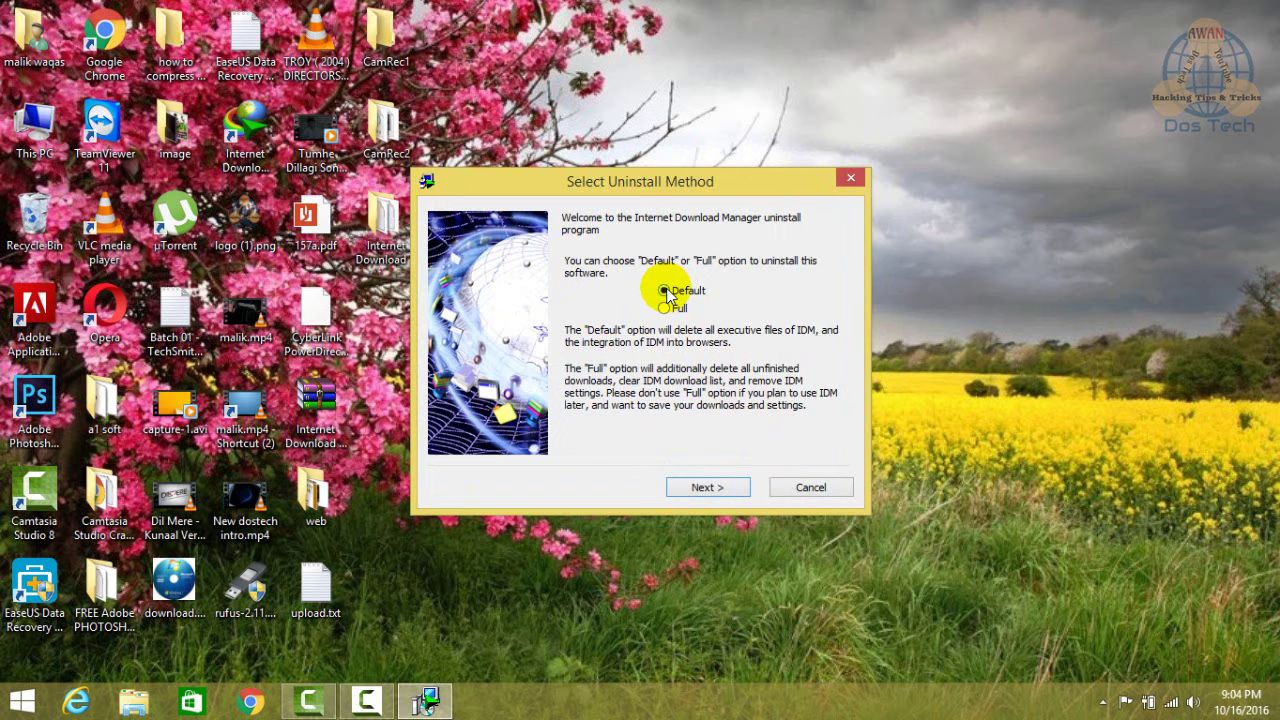
click(686, 487)
click(699, 487)
right_click(902, 112)
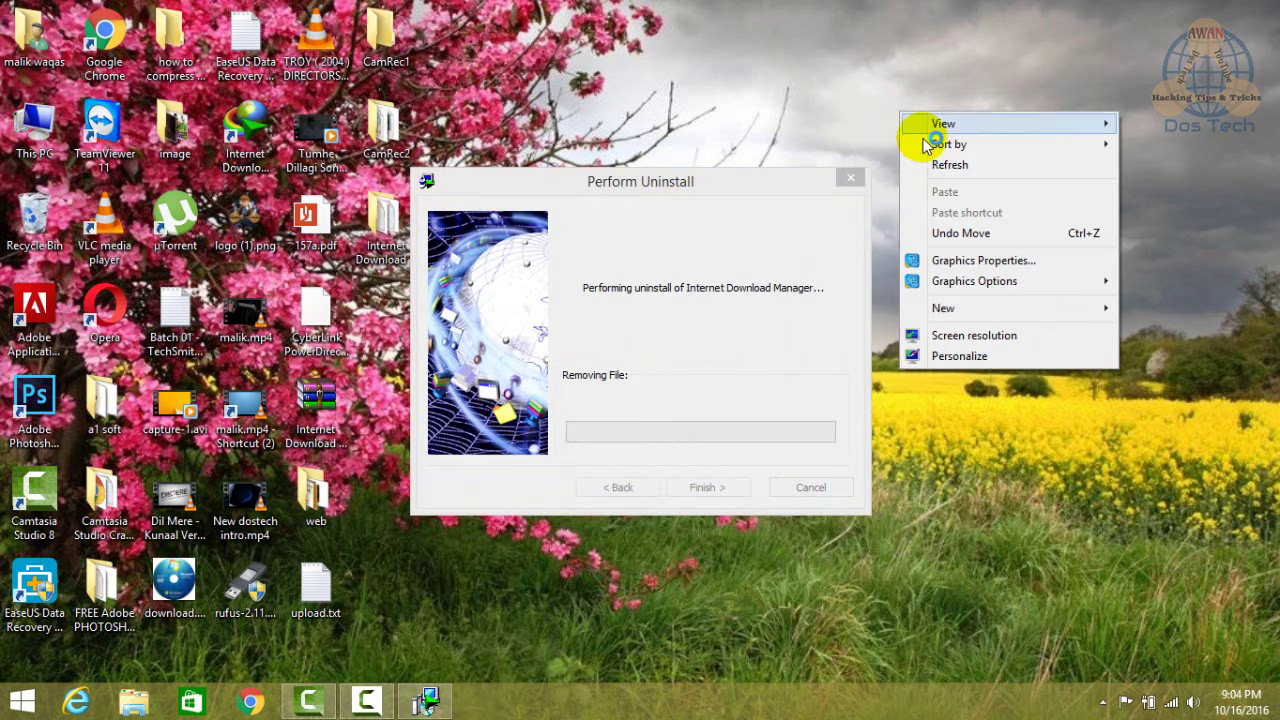
click(942, 166)
right_click(942, 160)
click(962, 205)
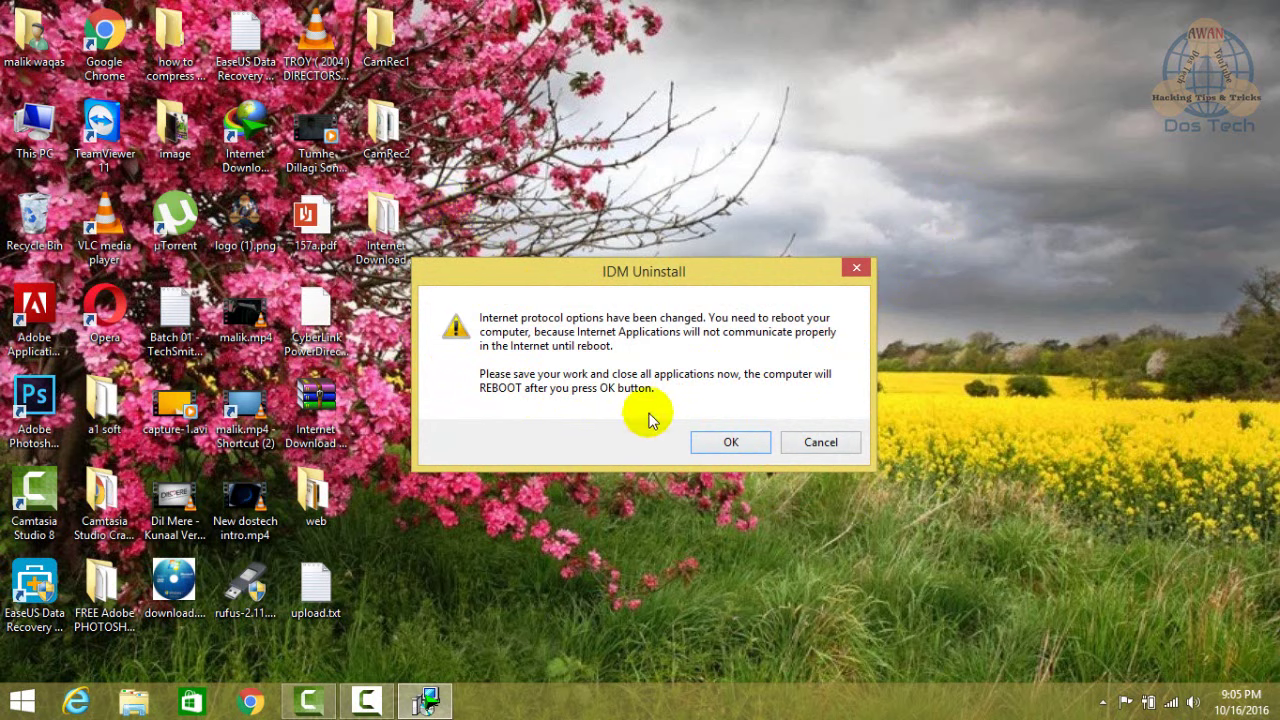
click(815, 443)
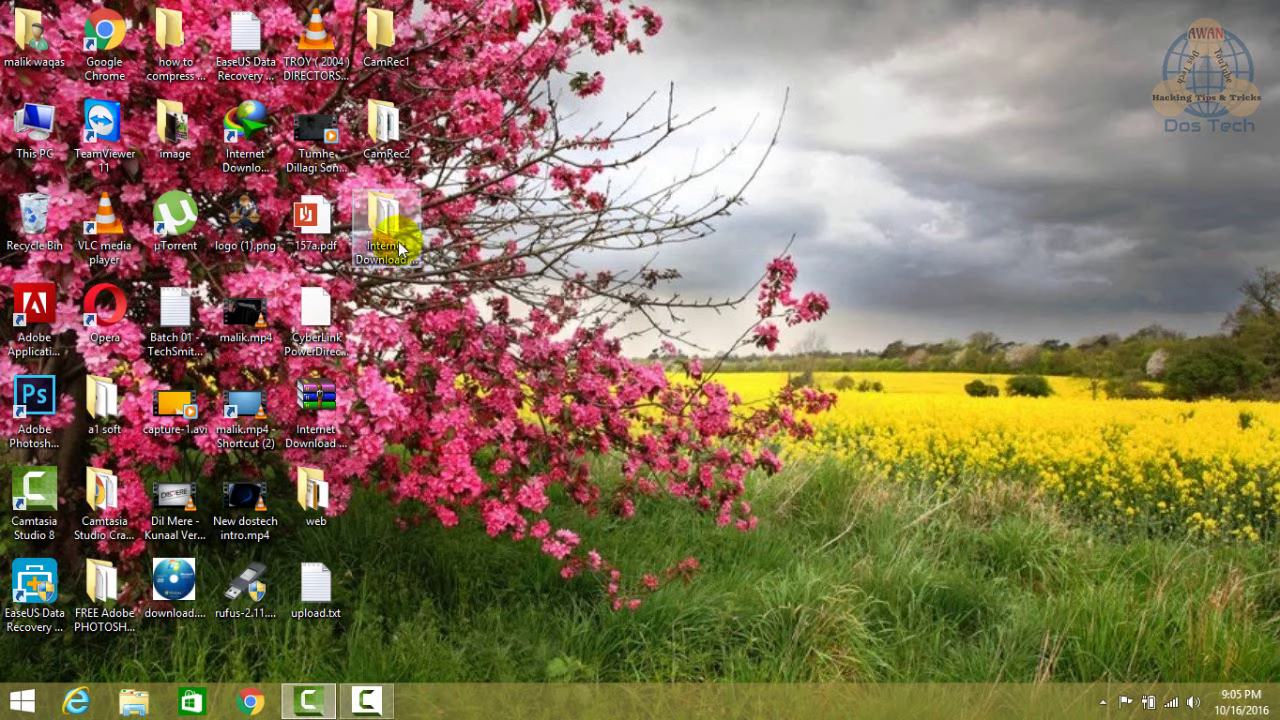
- Launch IDM 625 Build 25 Setup.exe from the IDM 6.25 Build 25 + Crack folder inside the extracted Desktop folder
double_click(390, 219)
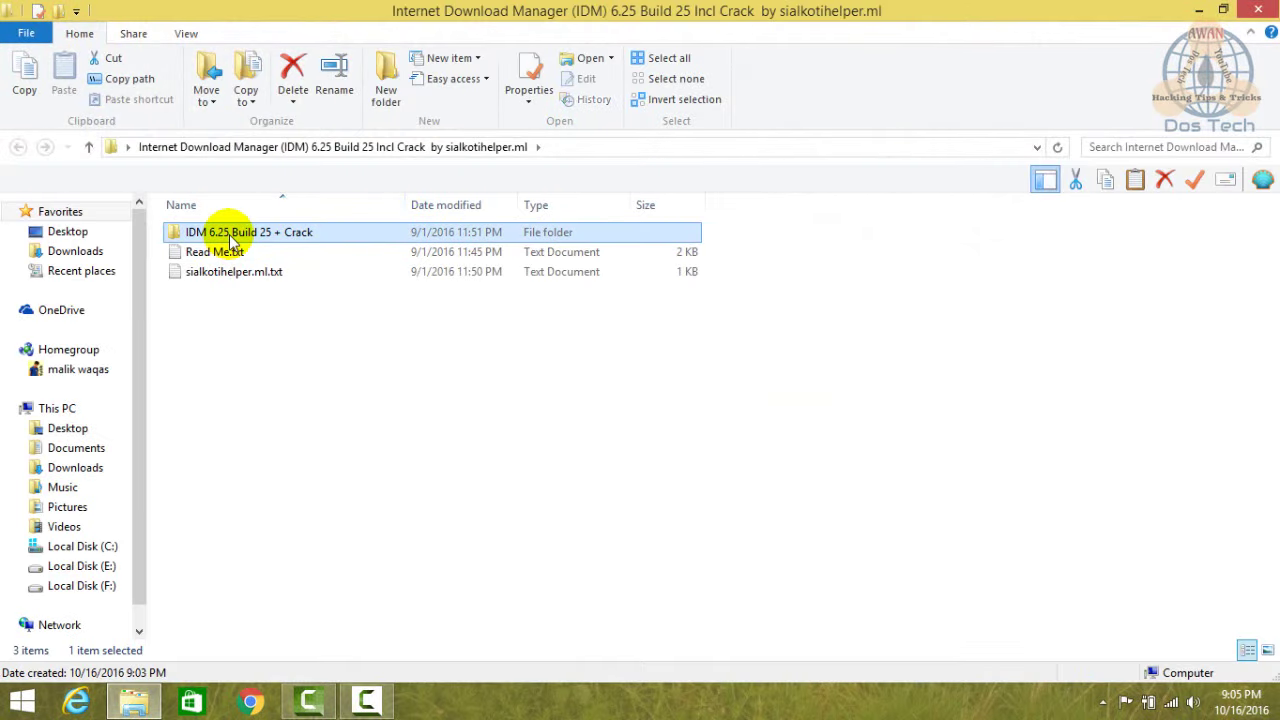
double_click(228, 234)
double_click(229, 256)
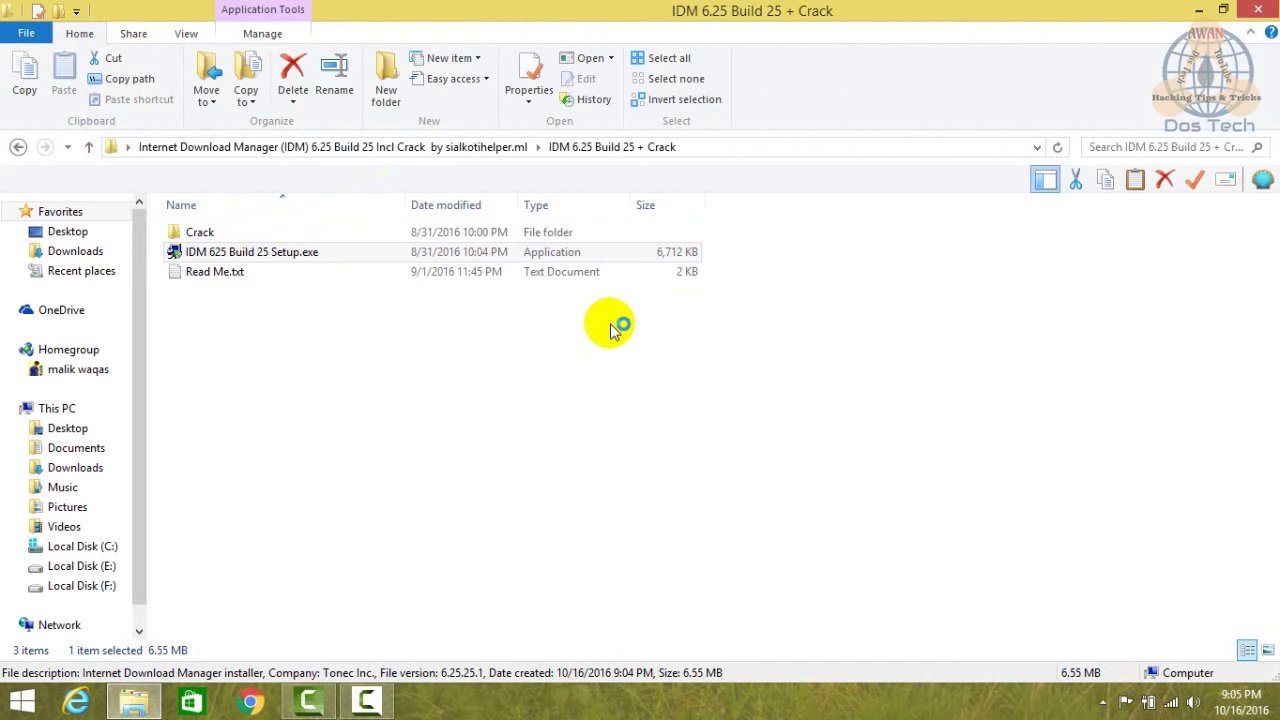
click(1202, 9)
right_click(1014, 136)
click(1034, 189)
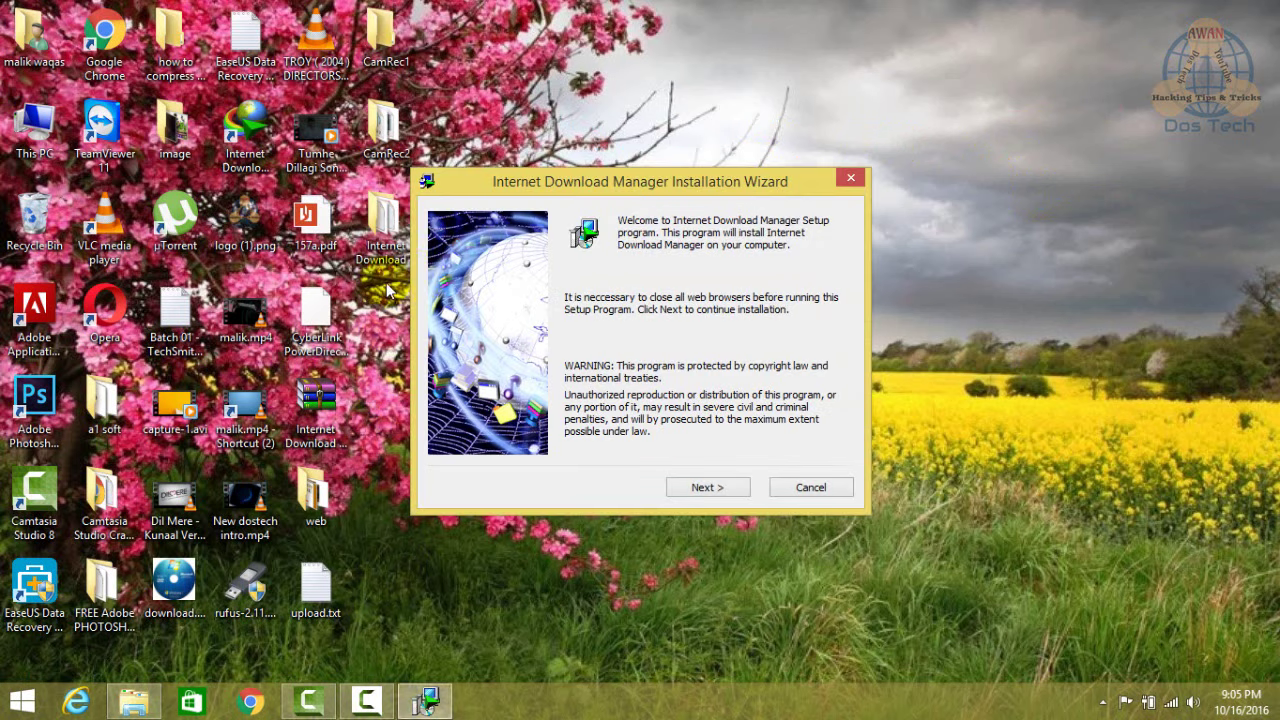
- Install Internet Download Manager, accepting the licence terms and keeping the default destination folder and the desktop icon option
click(698, 489)
click(586, 446)
click(704, 493)
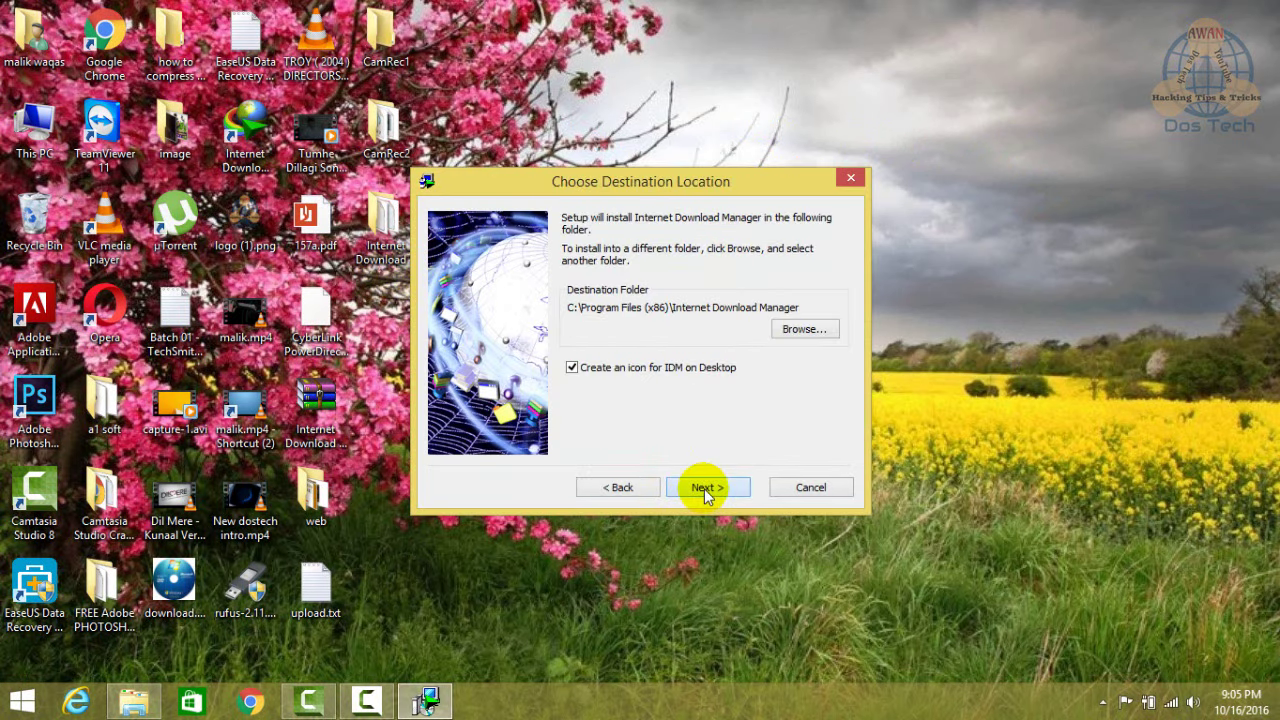
click(704, 489)
click(703, 488)
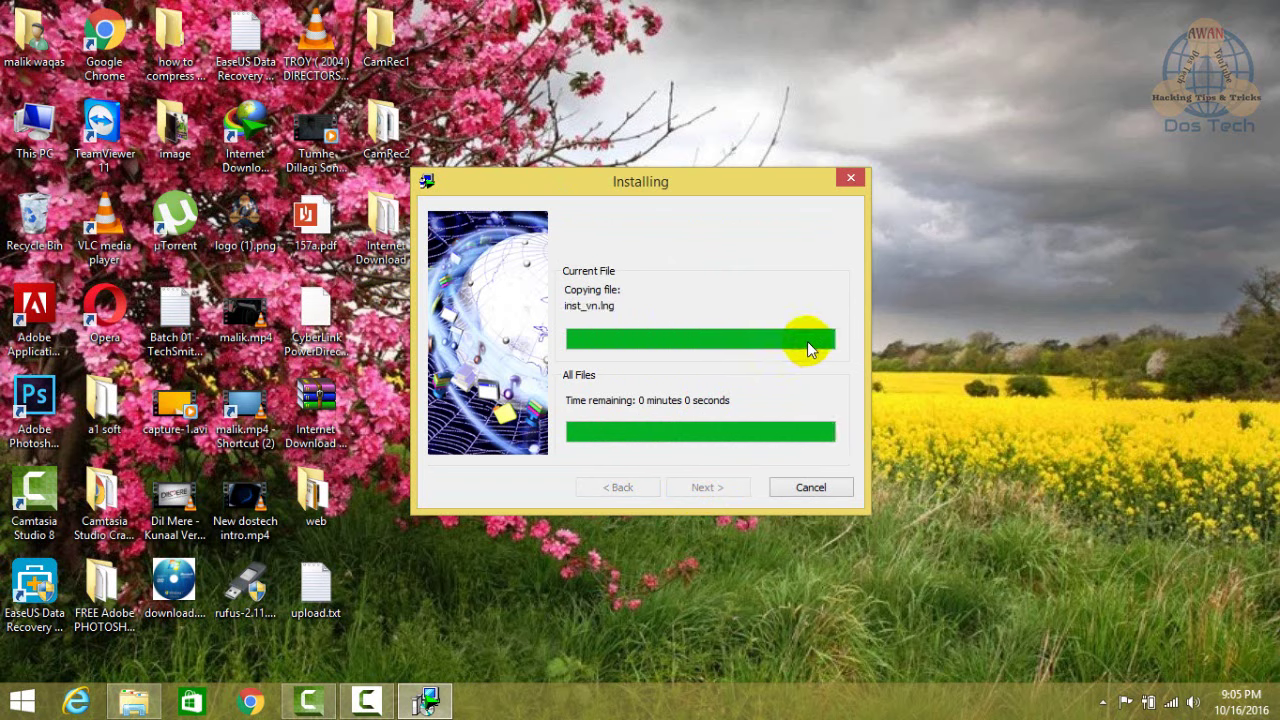
click(728, 488)
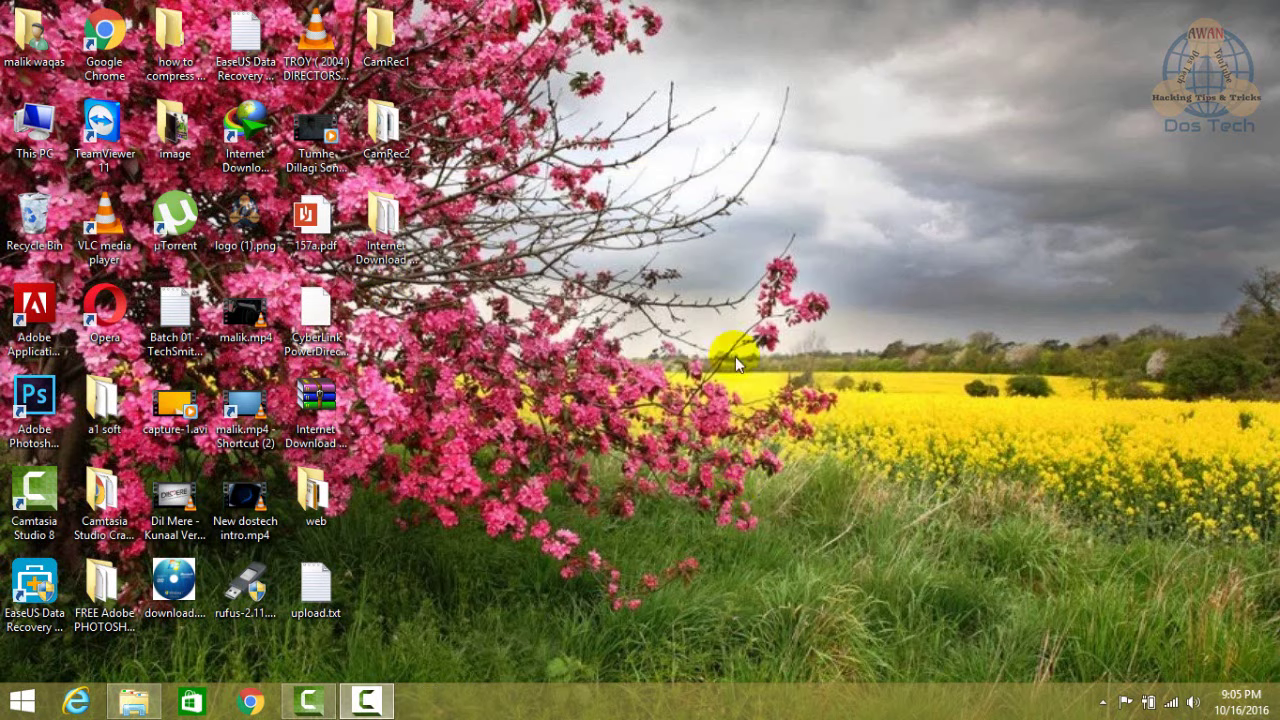
right_click(722, 189)
click(758, 245)
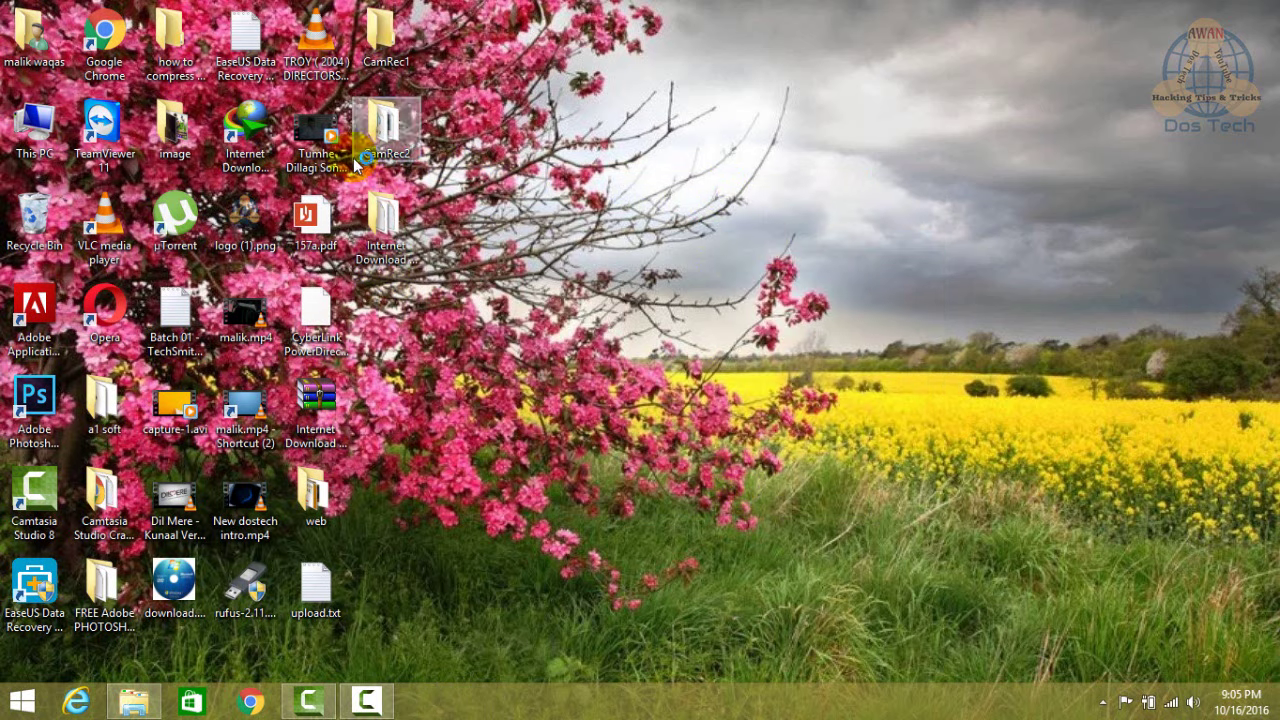
right_click(768, 123)
click(791, 172)
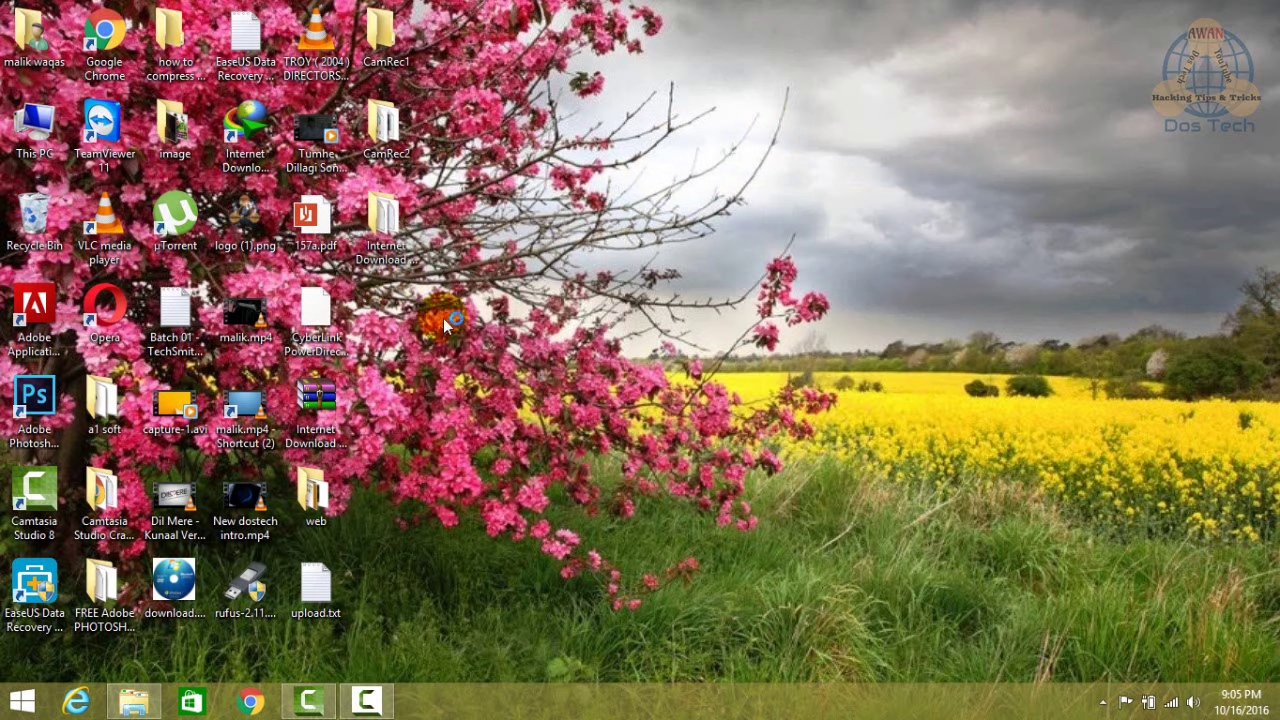
- Open the Crack folder within IDM 6.25 Build 25 + Crack in the extracted Desktop folder
double_click(382, 210)
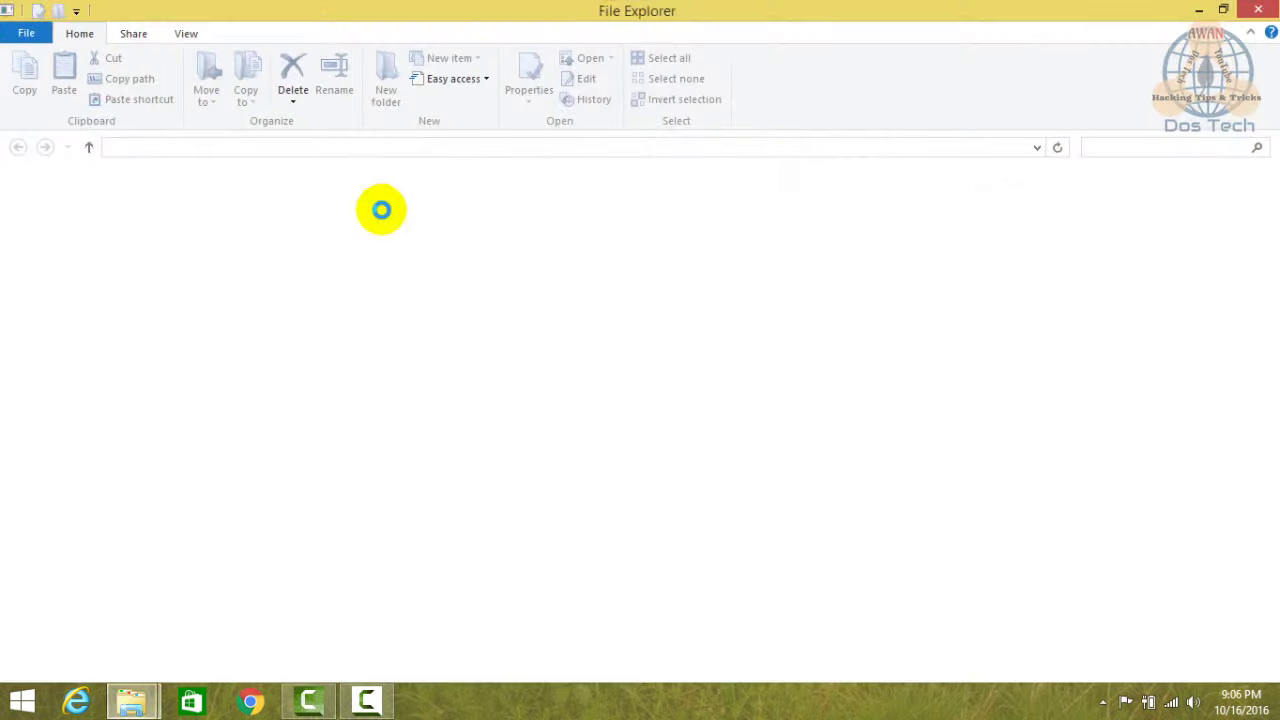
click(268, 232)
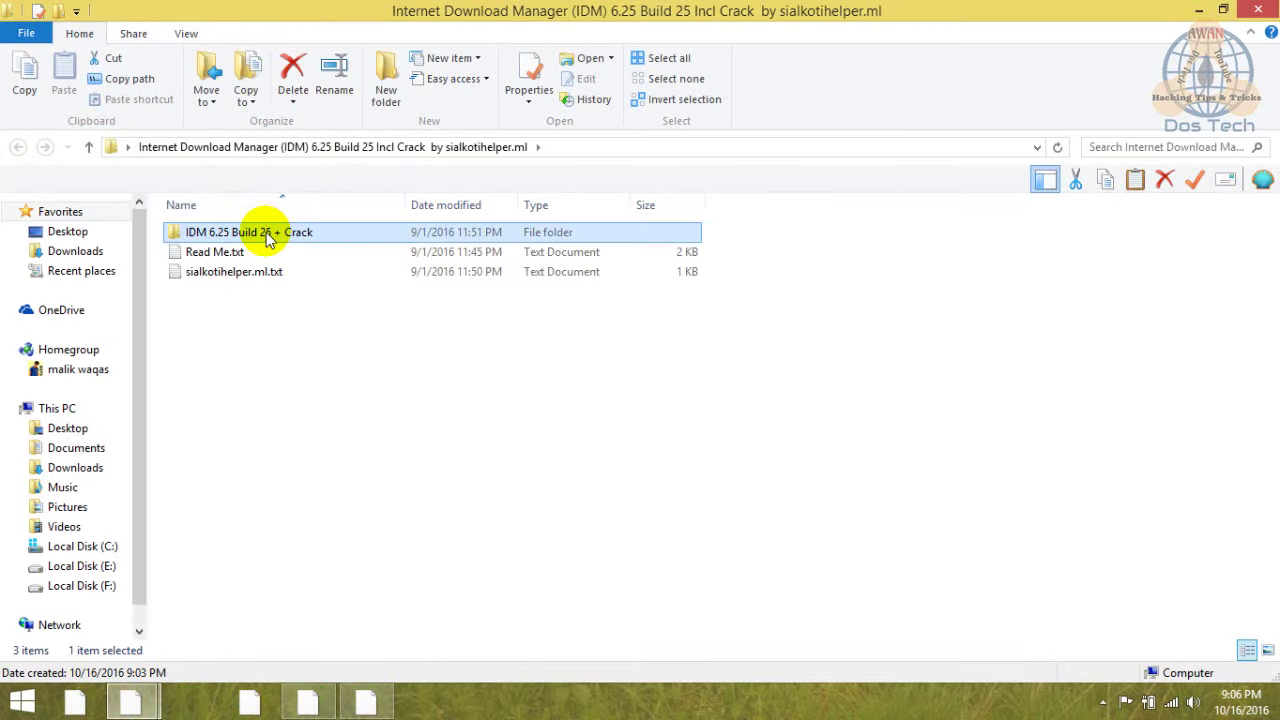
double_click(268, 232)
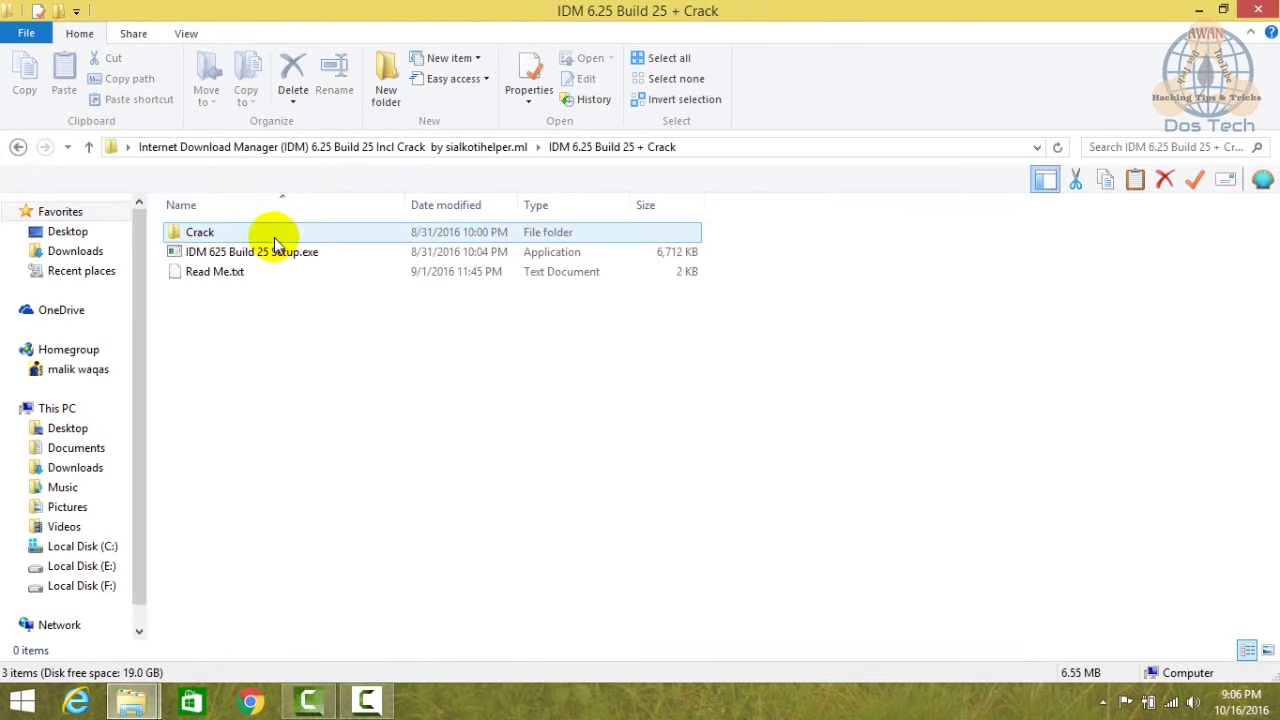
double_click(282, 238)
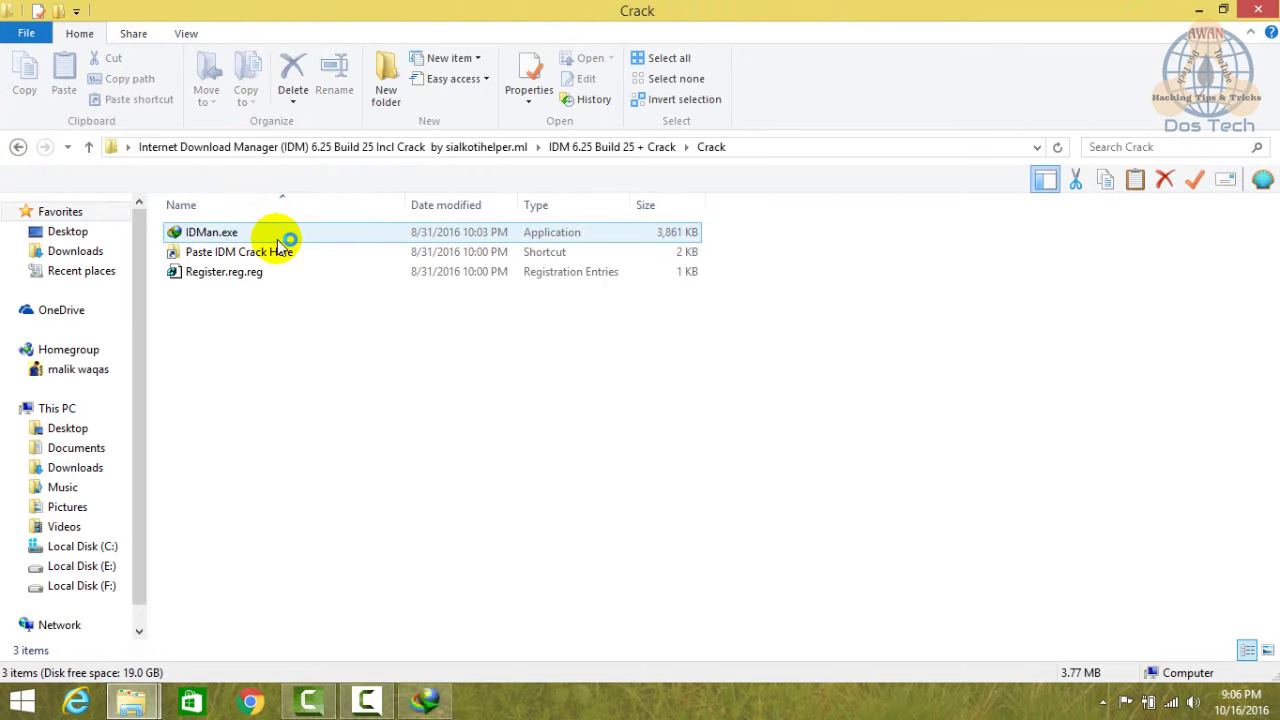
- Add the contents of Register.reg.reg to the Windows registry
double_click(266, 274)
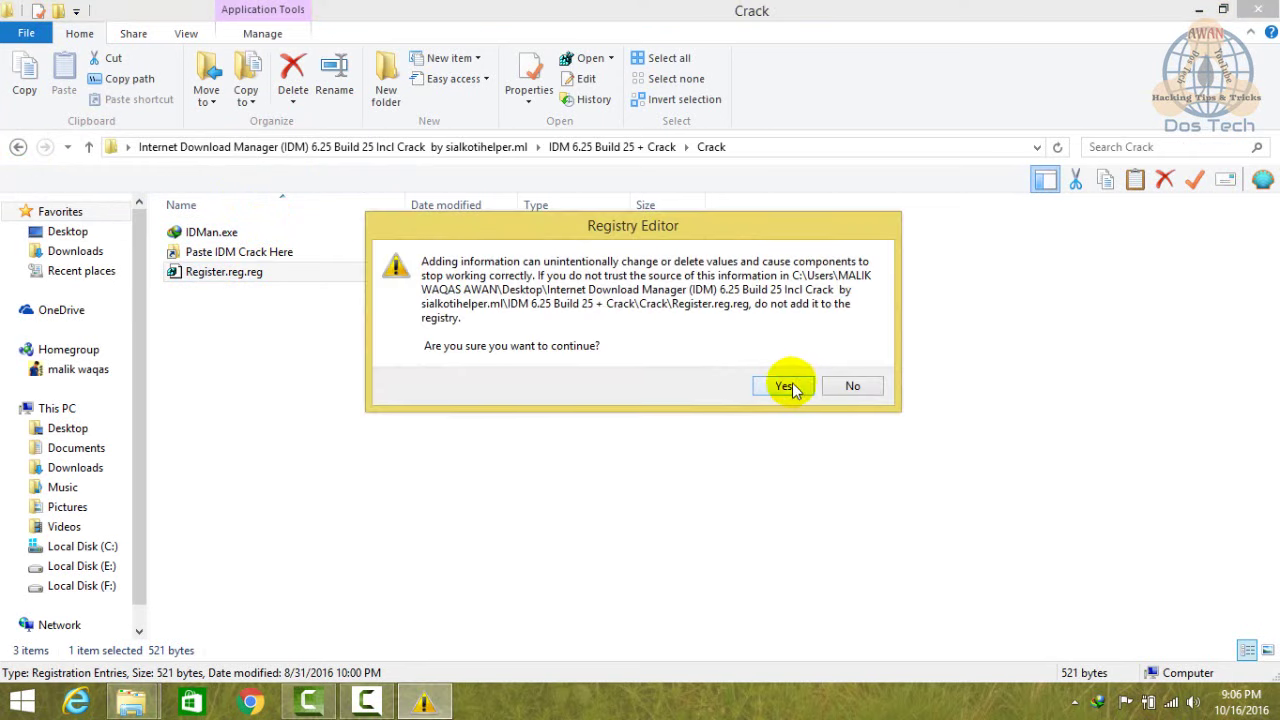
click(786, 386)
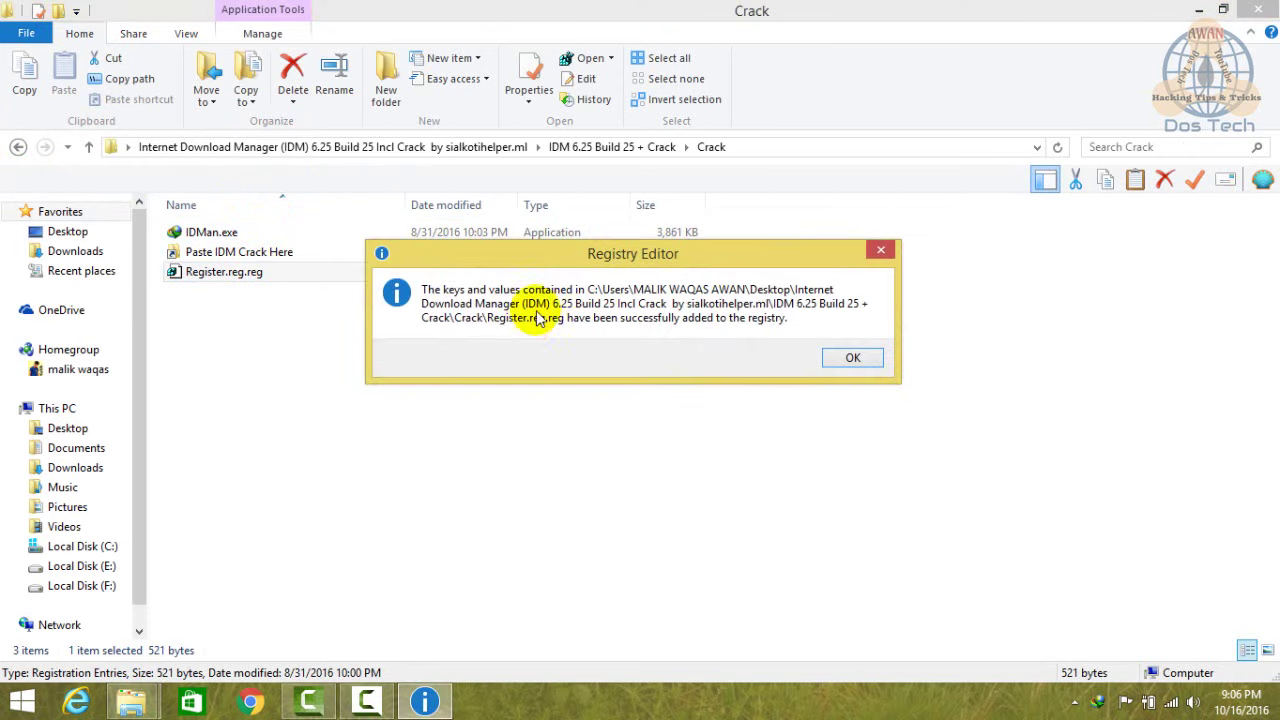
click(870, 360)
- Try to replace IDMan.exe in the Internet Download Manager program folder with the copy from the Crack folder, granting administrator permission
double_click(389, 251)
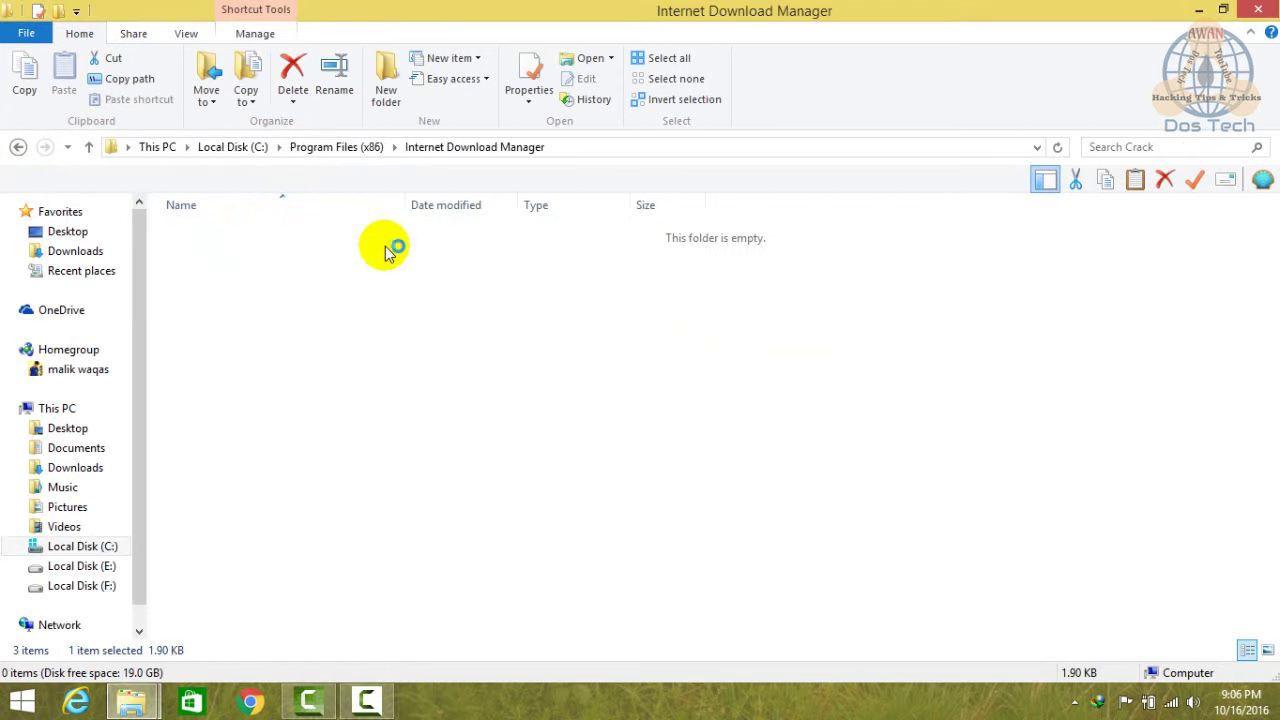
click(18, 147)
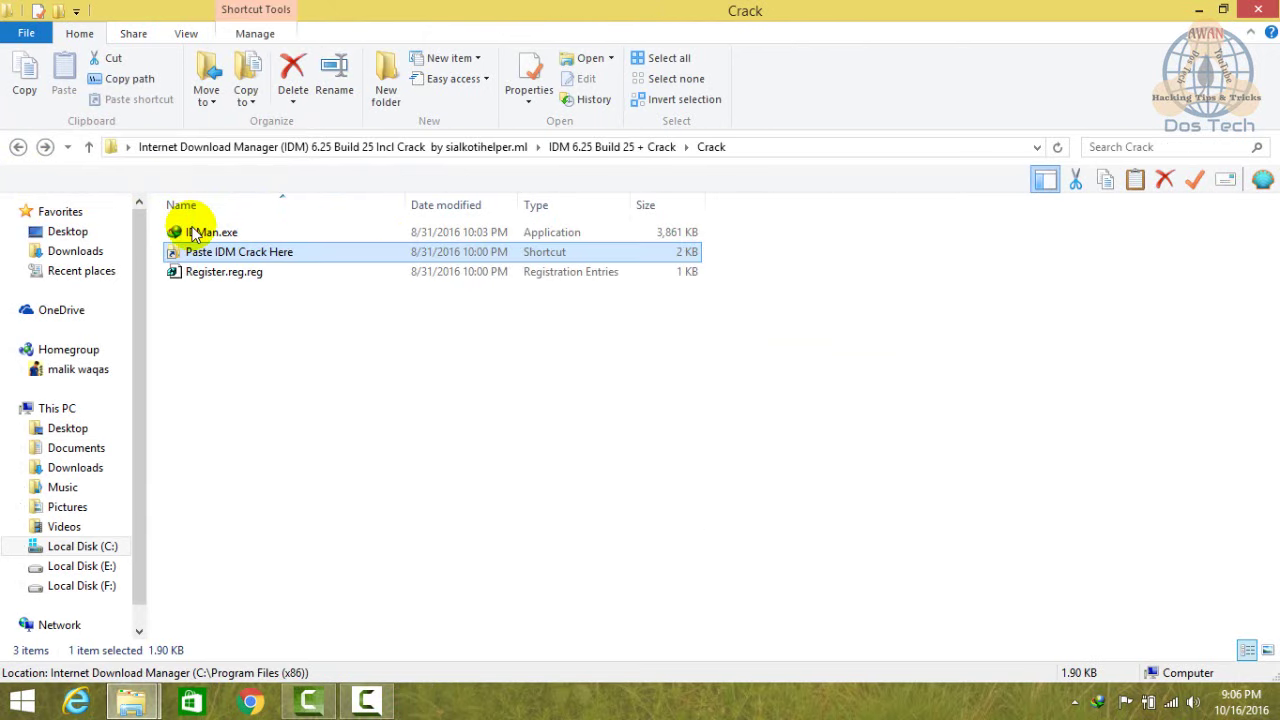
click(194, 235)
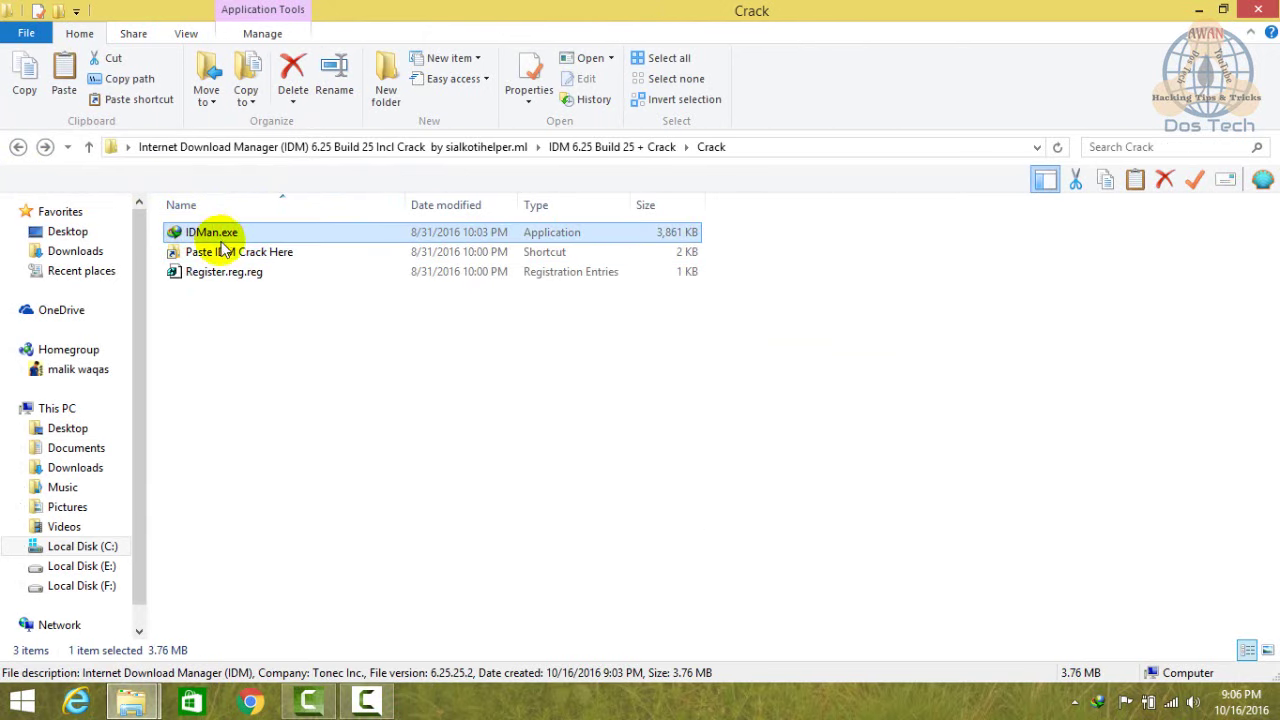
double_click(200, 252)
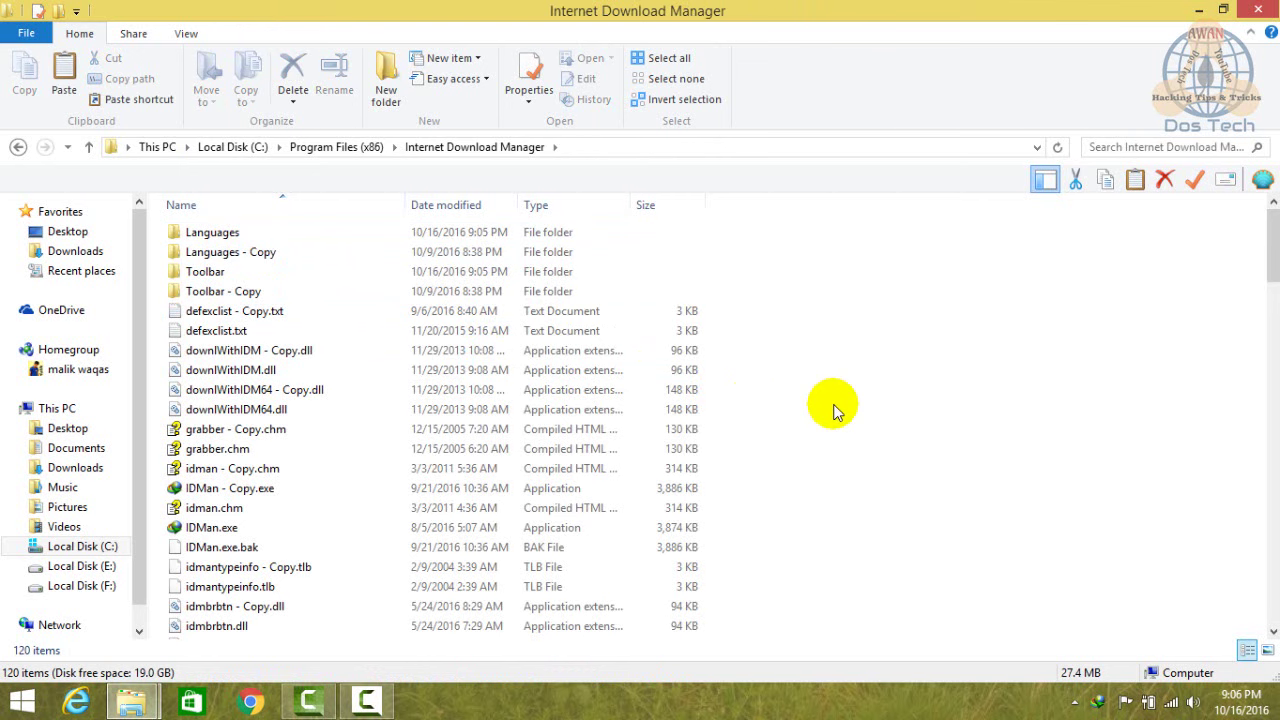
key(ctrl+v)
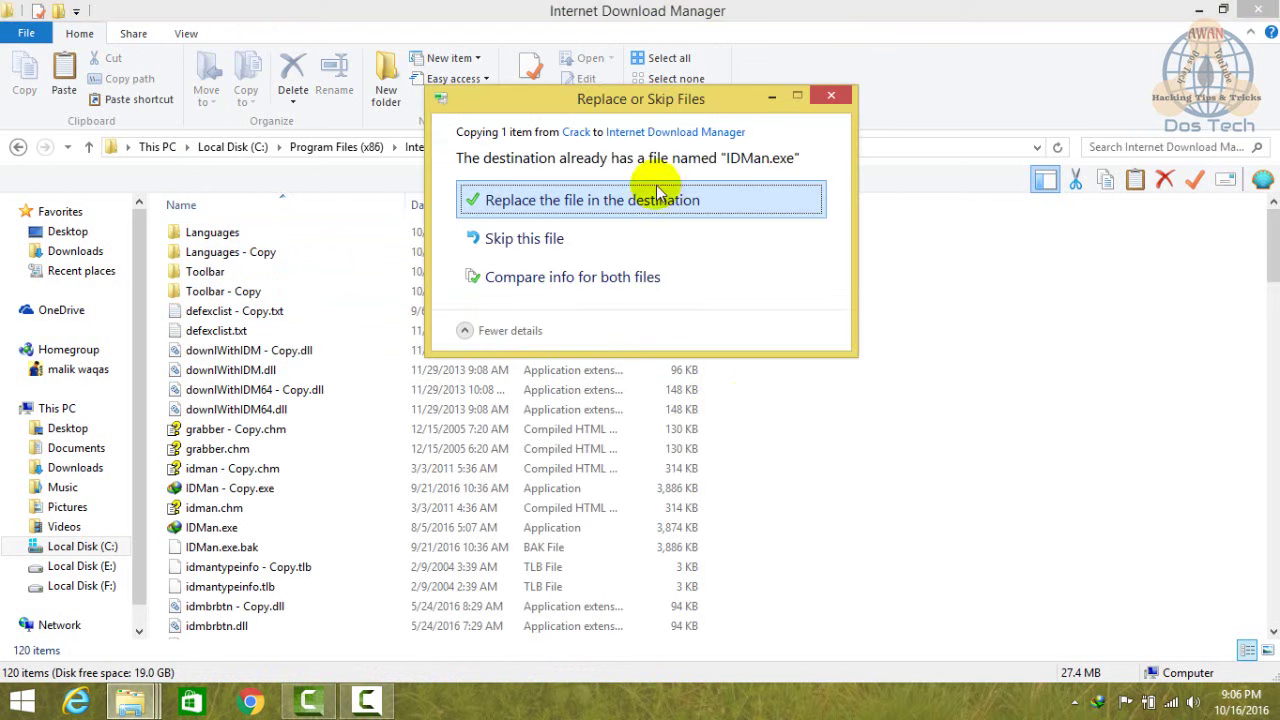
click(658, 197)
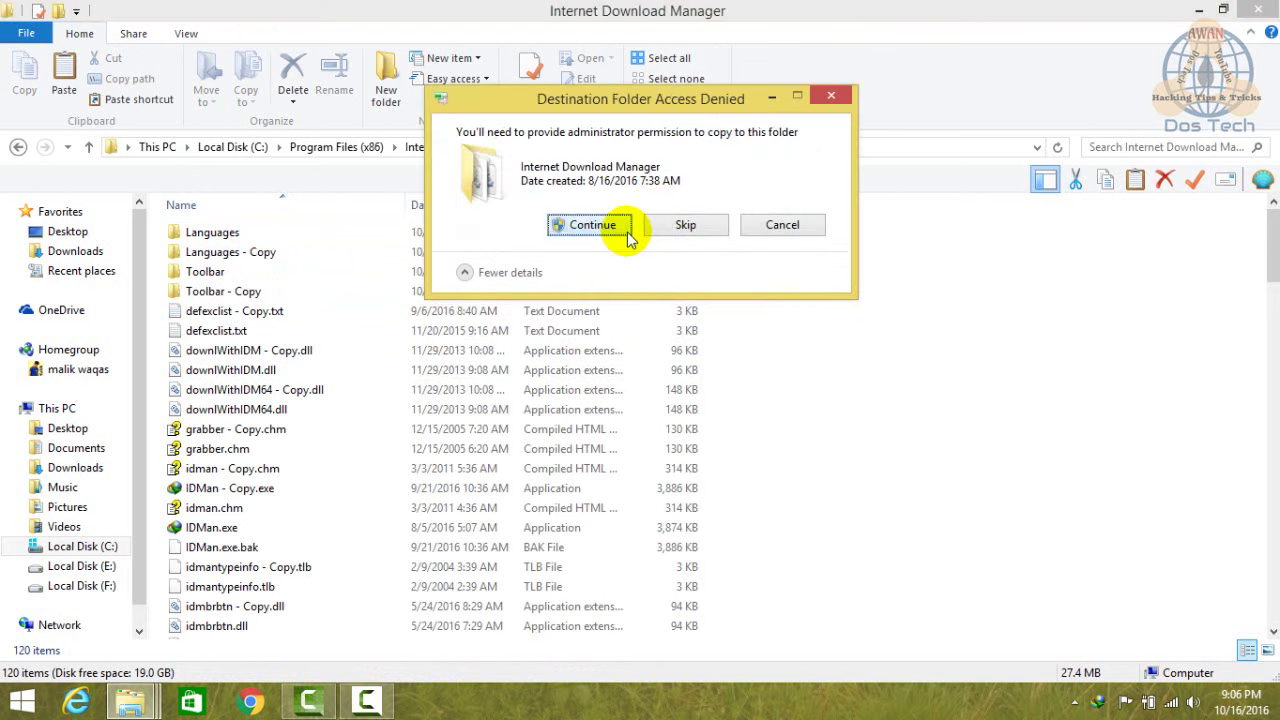
click(629, 226)
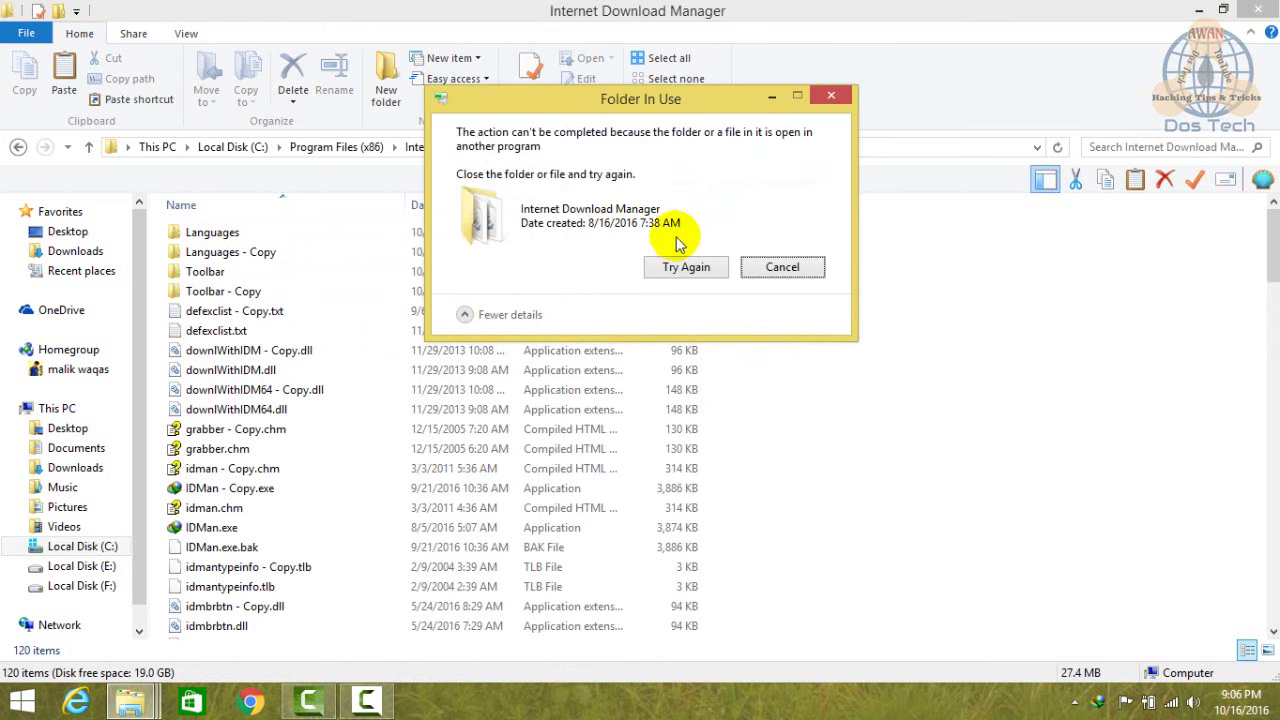
click(688, 268)
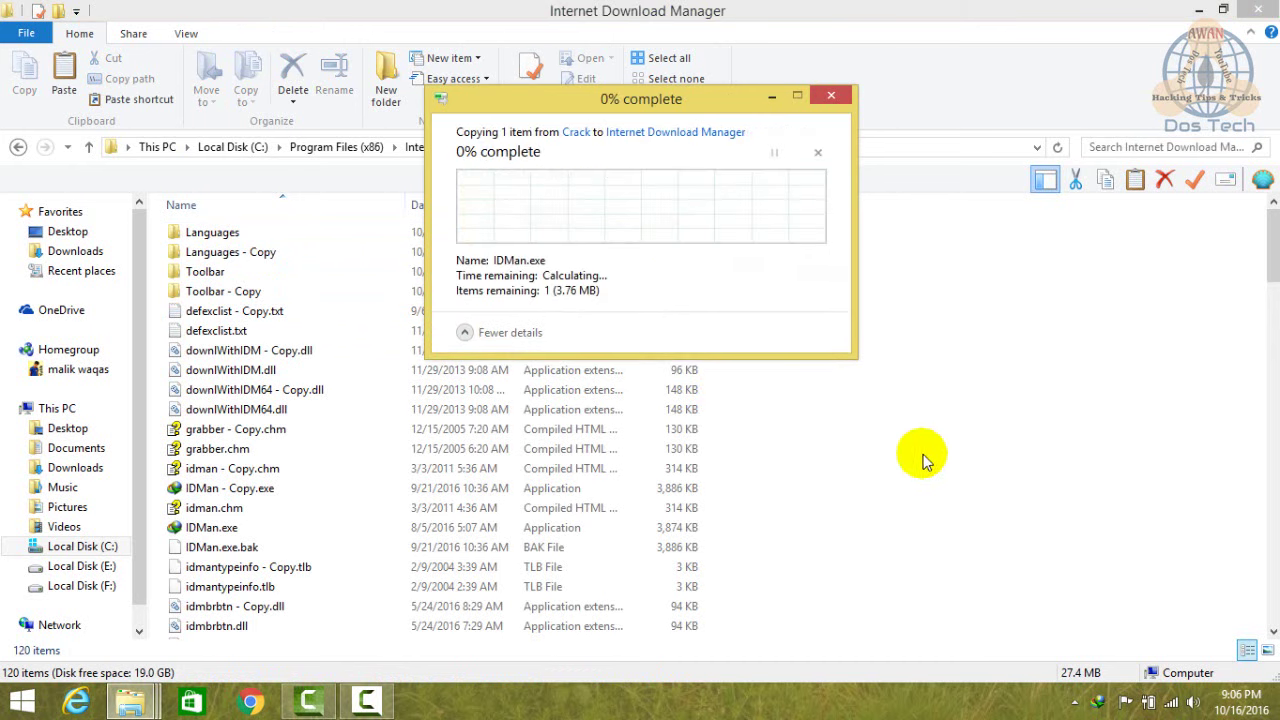
- Exit the running Internet Download Manager and retry replacing IDMan.exe in its program folder
click(1072, 703)
right_click(1072, 606)
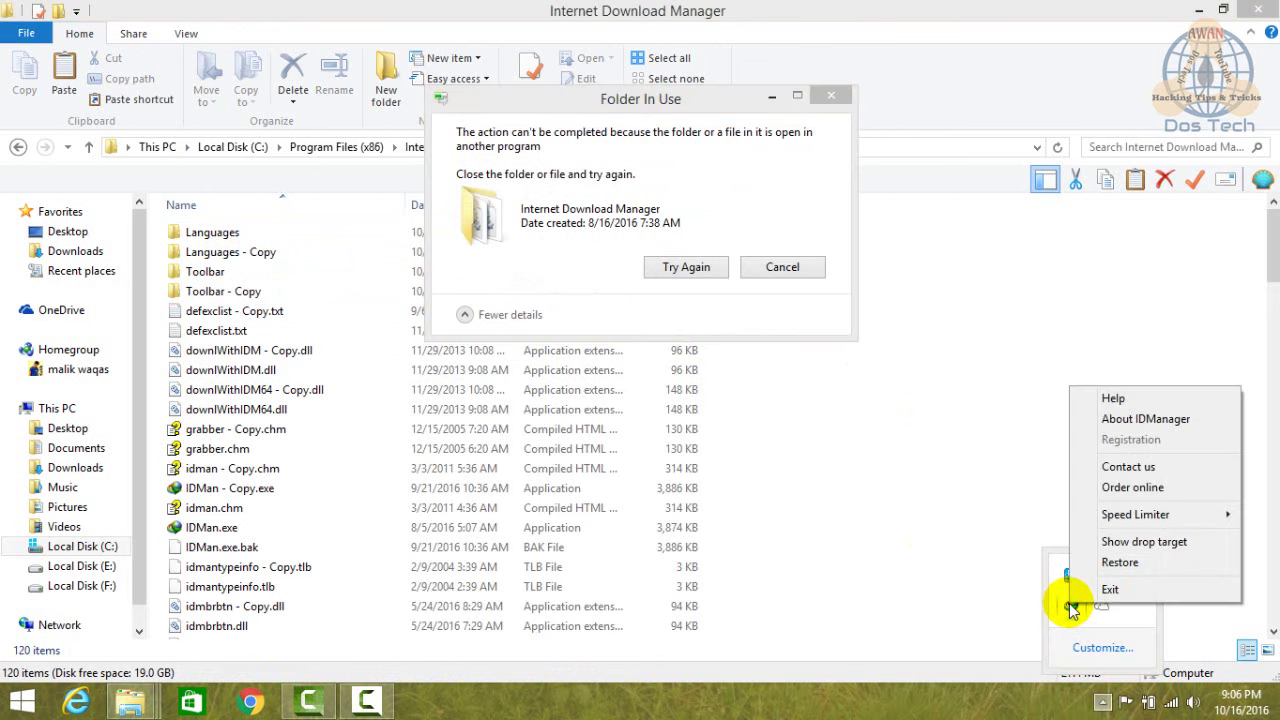
click(1104, 591)
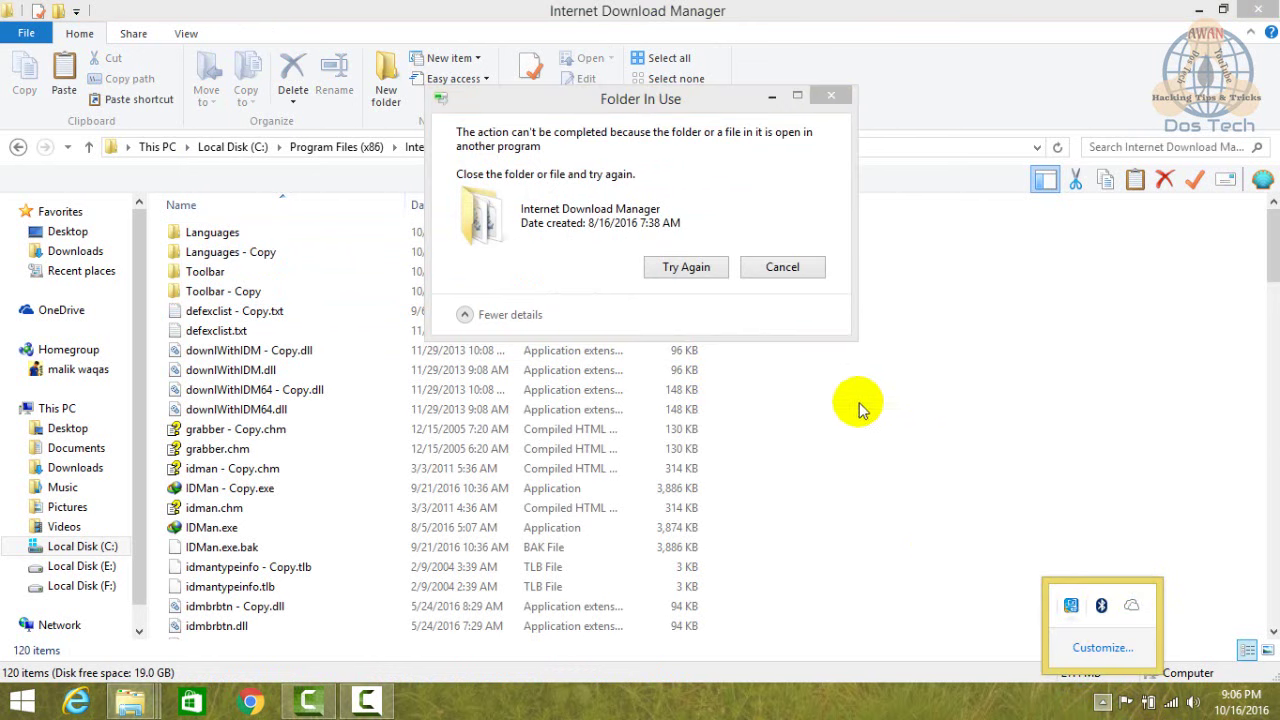
click(708, 273)
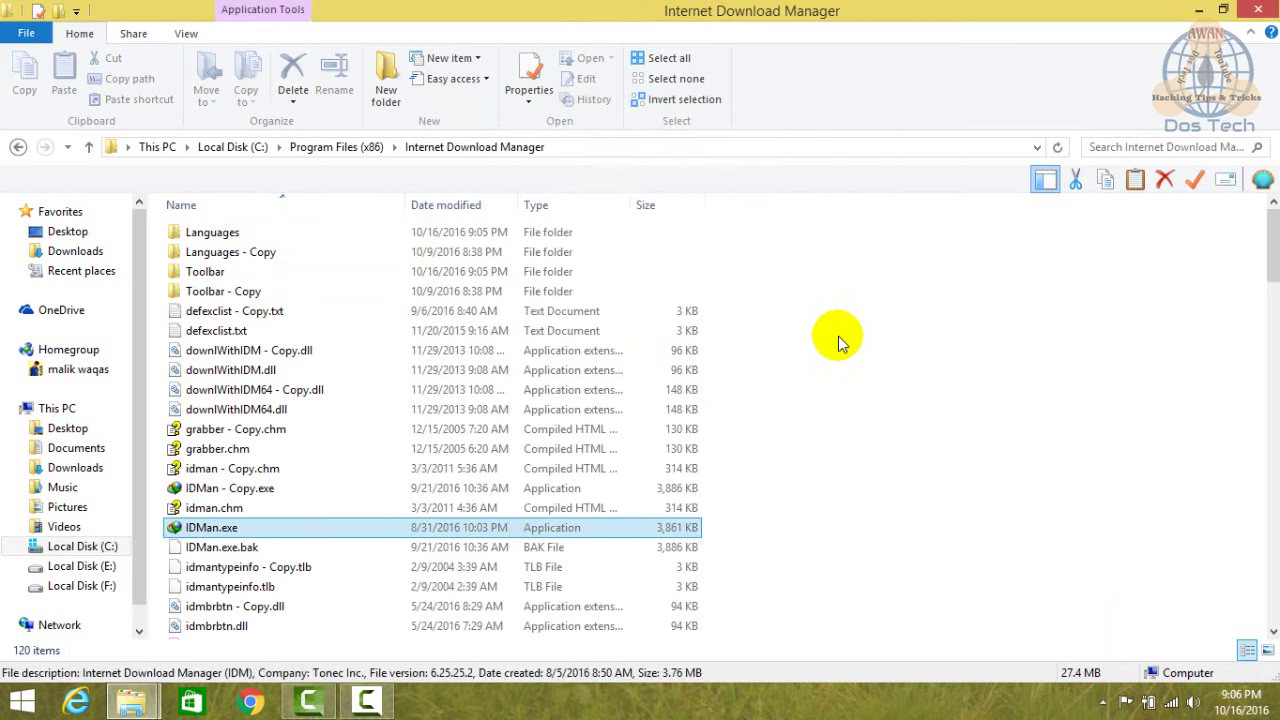
- Copy all items of the Internet Download Manager folder, close it, and reopen it from Program Files (x86) on Local Disk (C:)
key(ctrl+a)
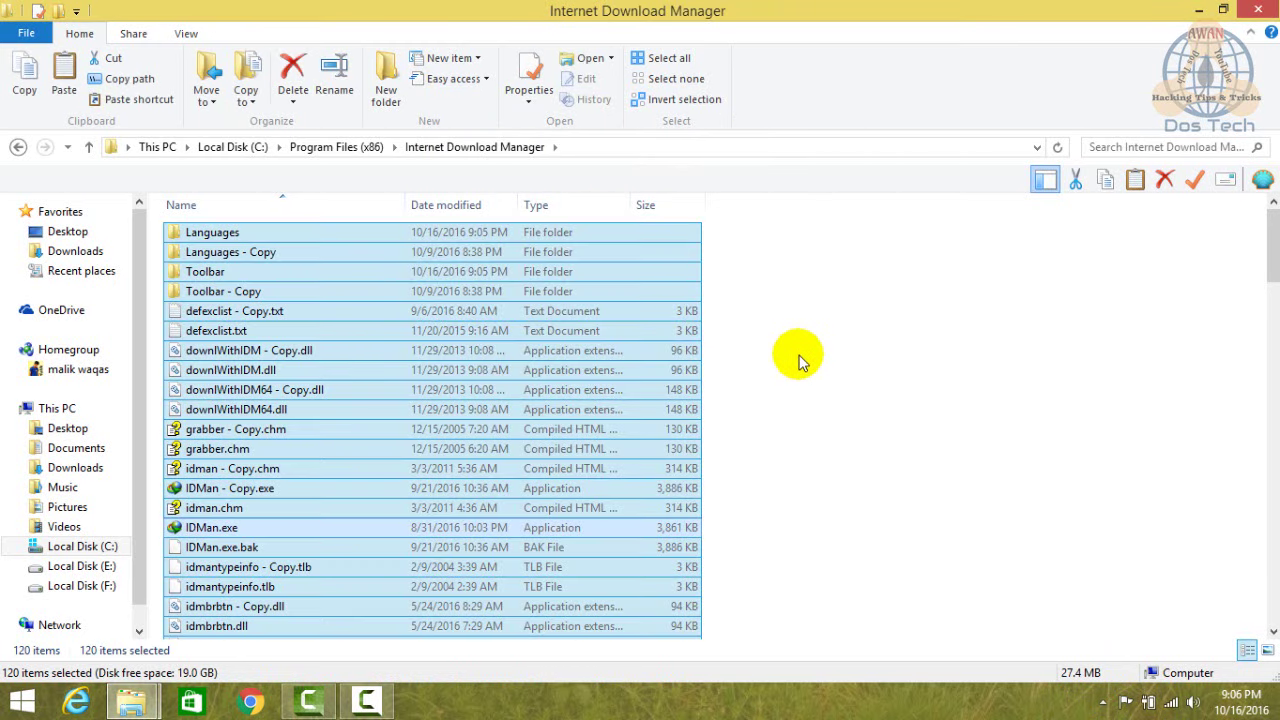
click(1258, 10)
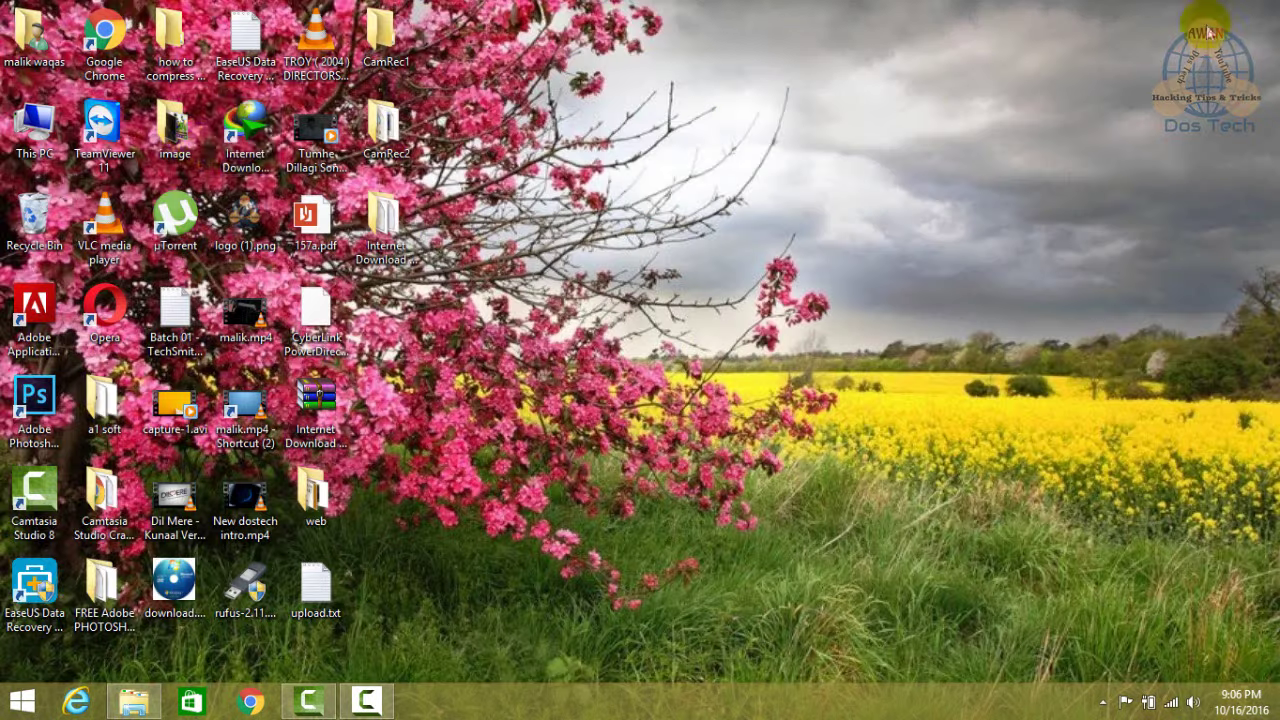
double_click(57, 138)
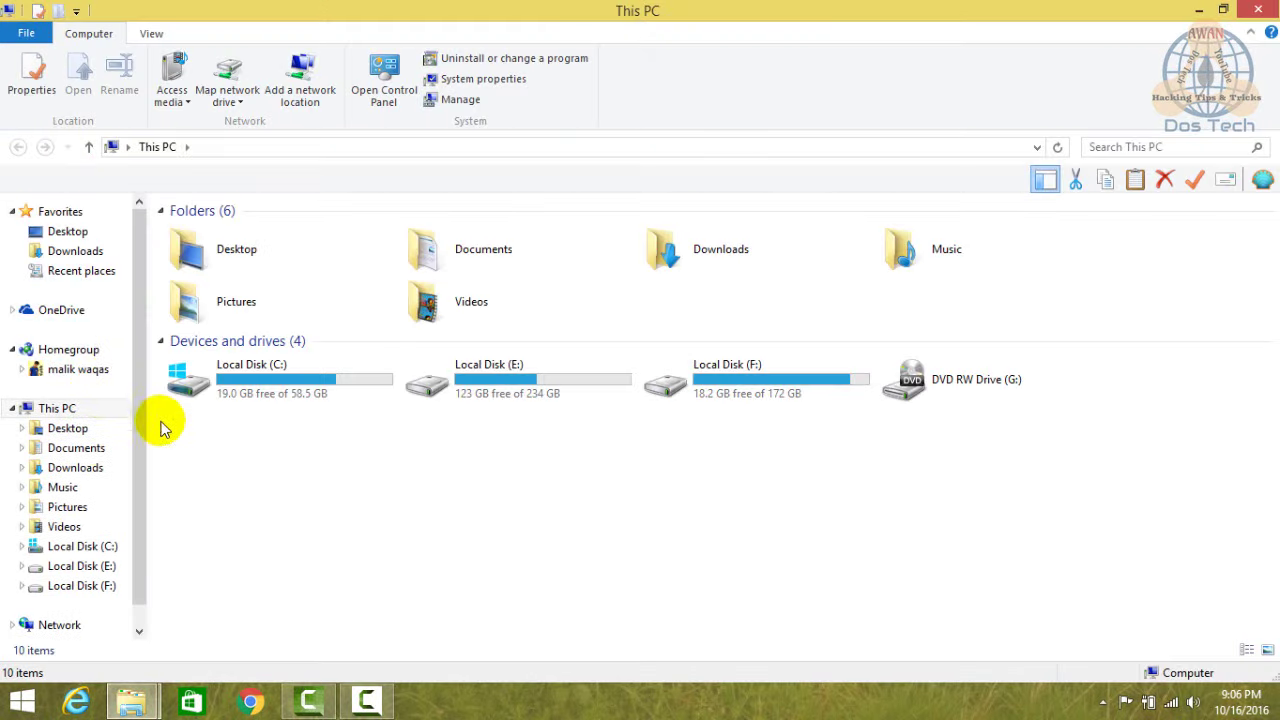
click(233, 385)
double_click(233, 385)
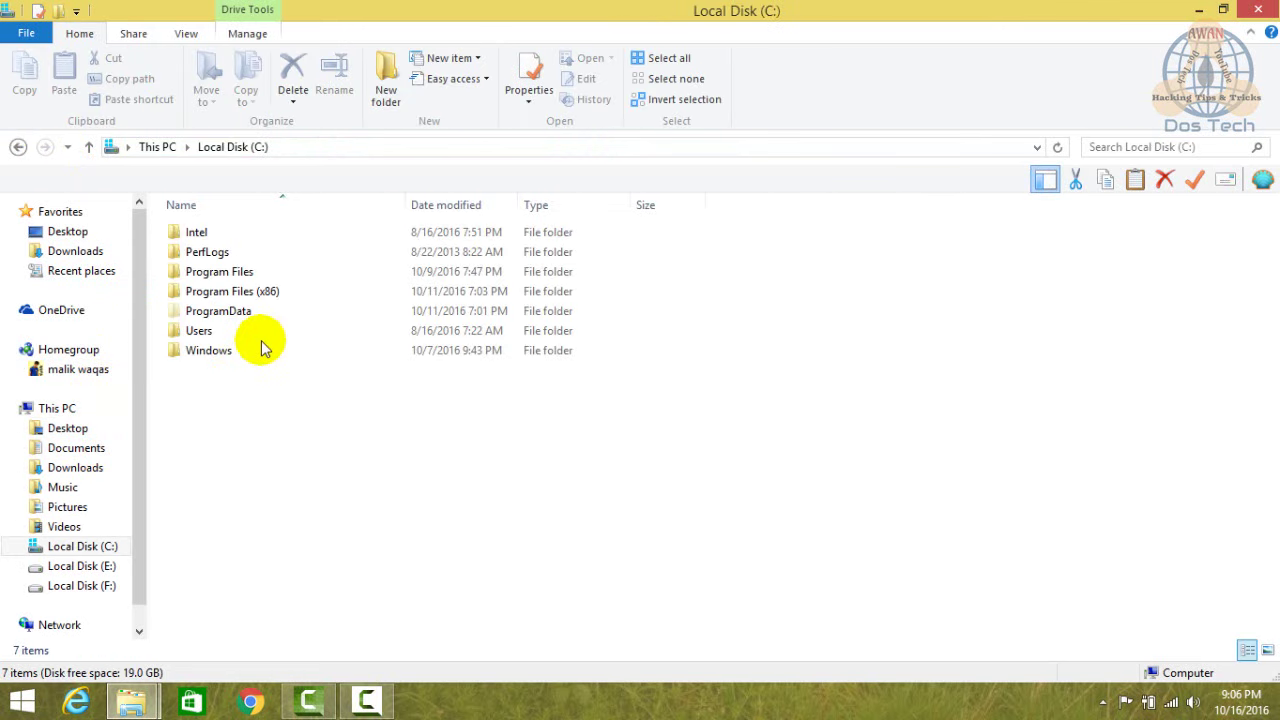
double_click(255, 291)
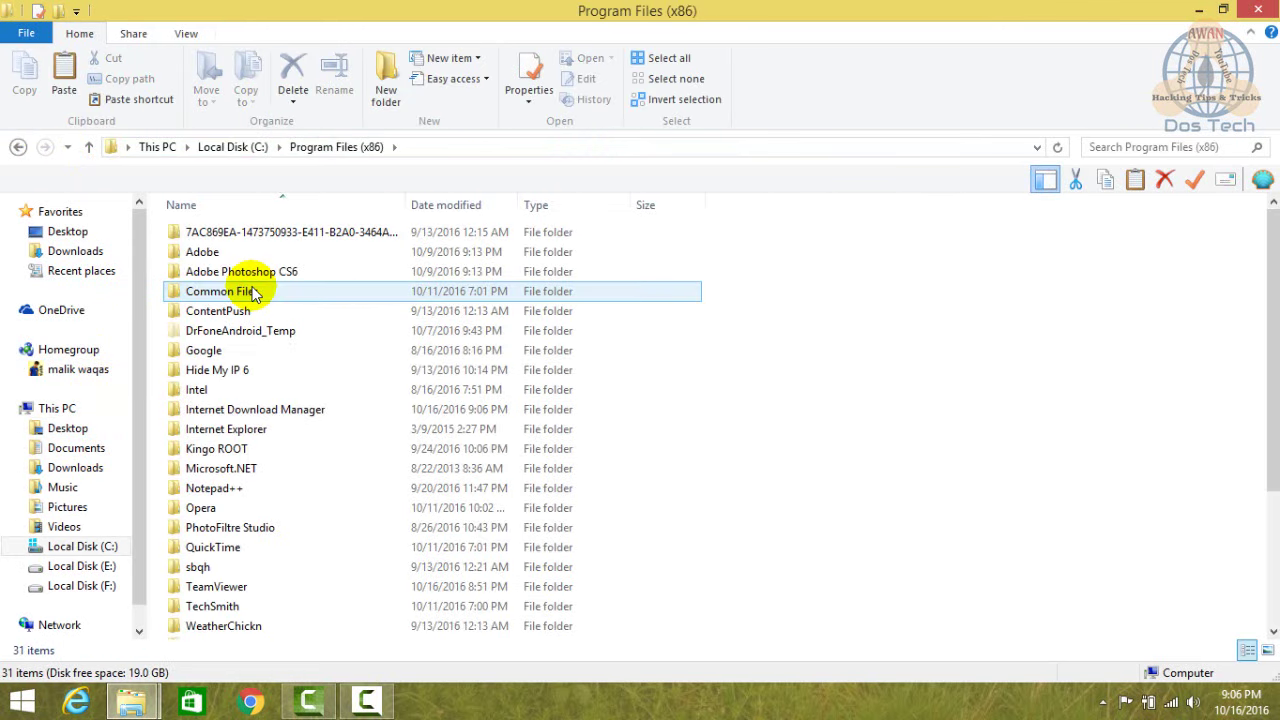
double_click(233, 415)
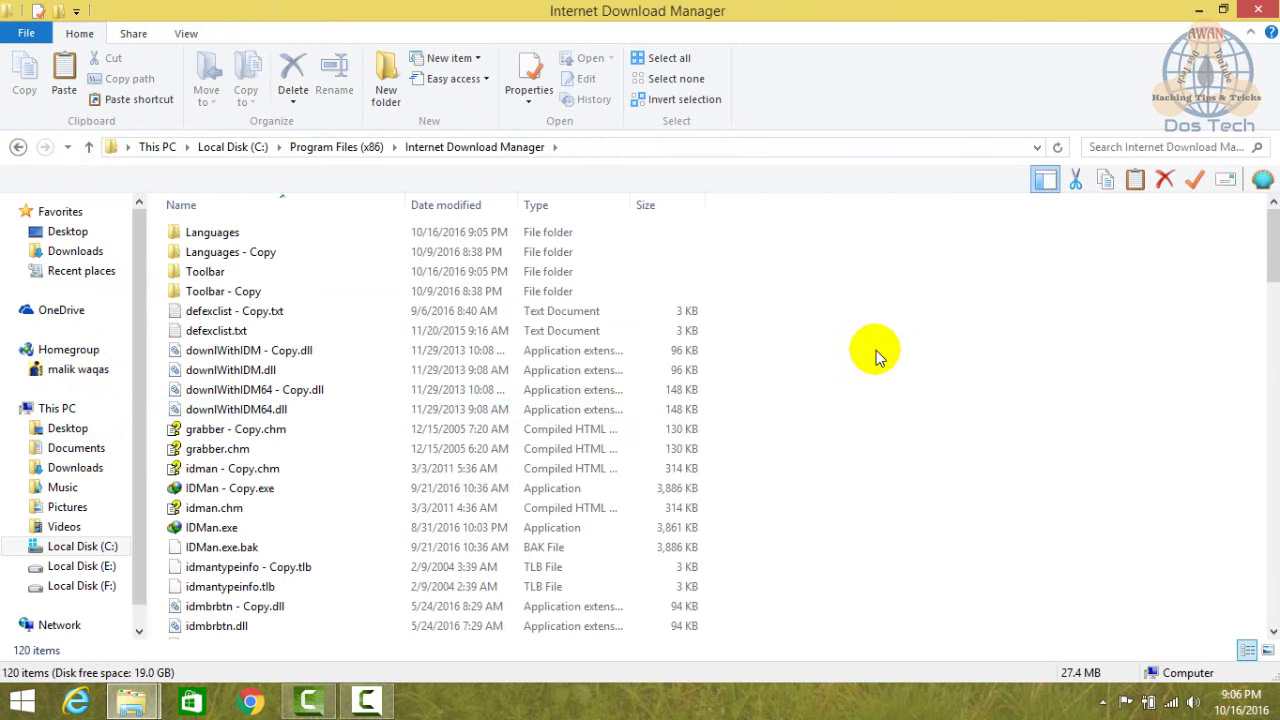
- Paste the copied items into the Internet Download Manager folder, granting administrator permission for all current items
key(ctrl+v)
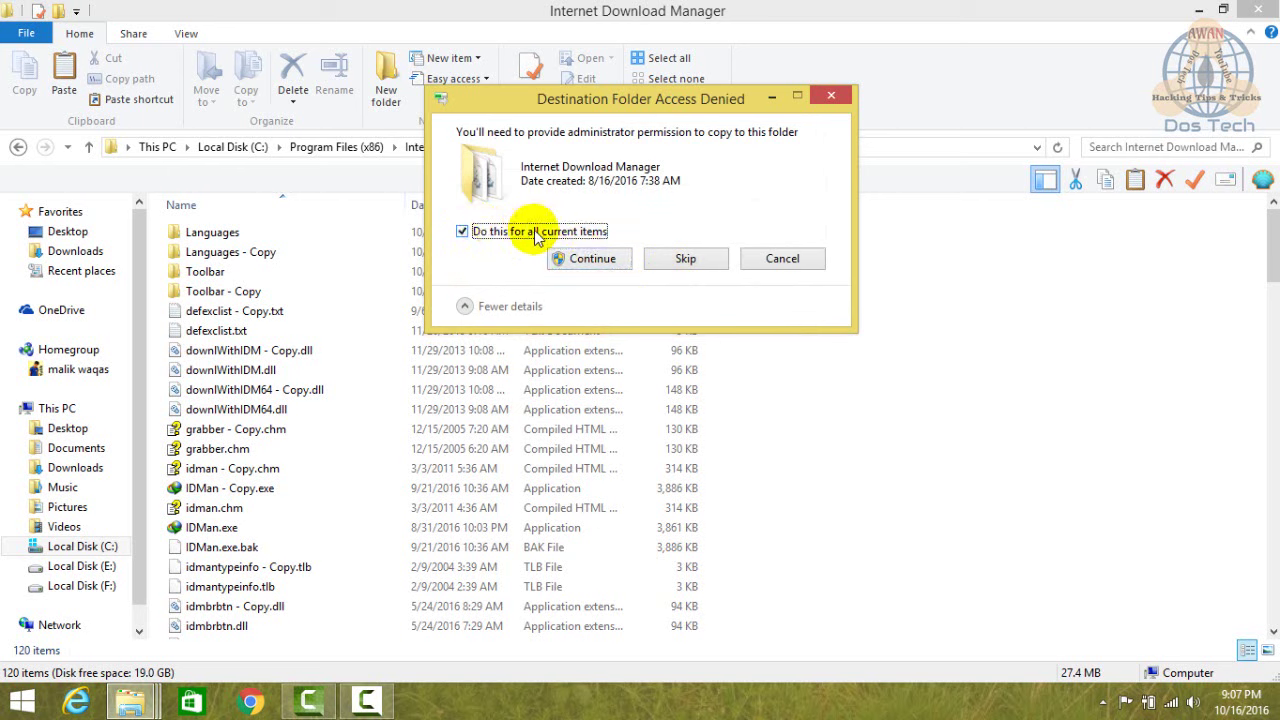
click(582, 261)
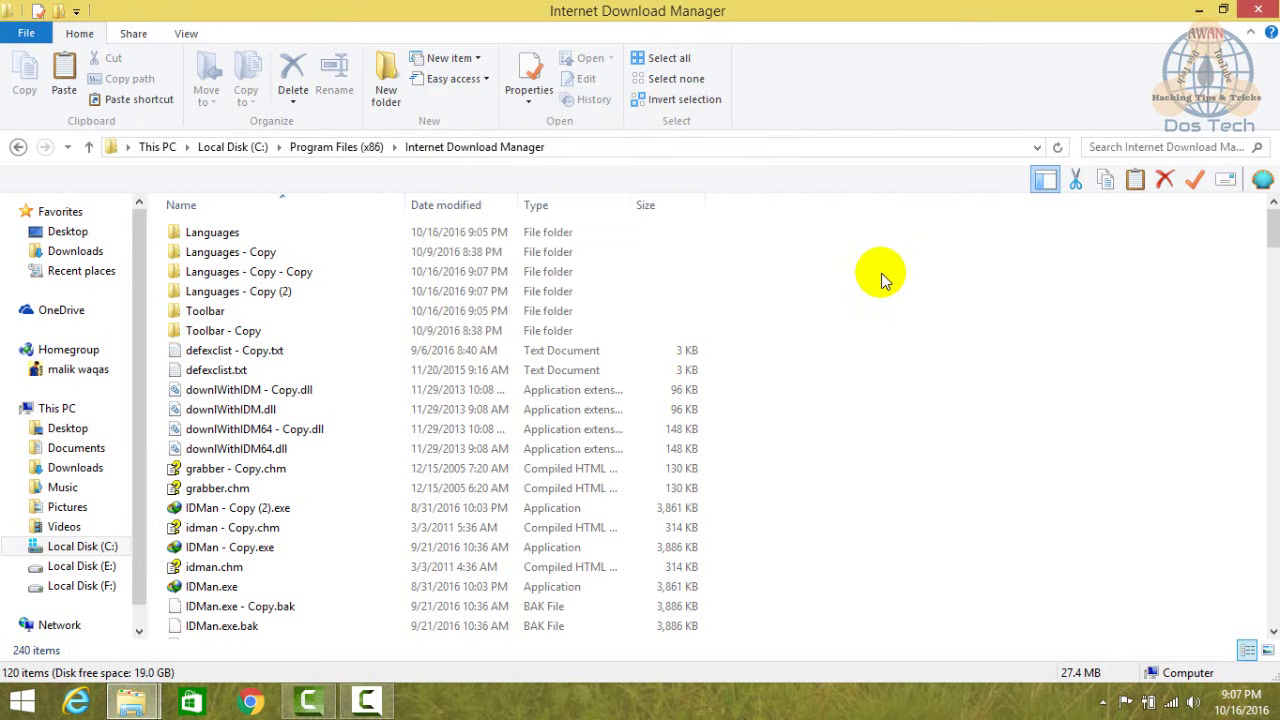
click(894, 302)
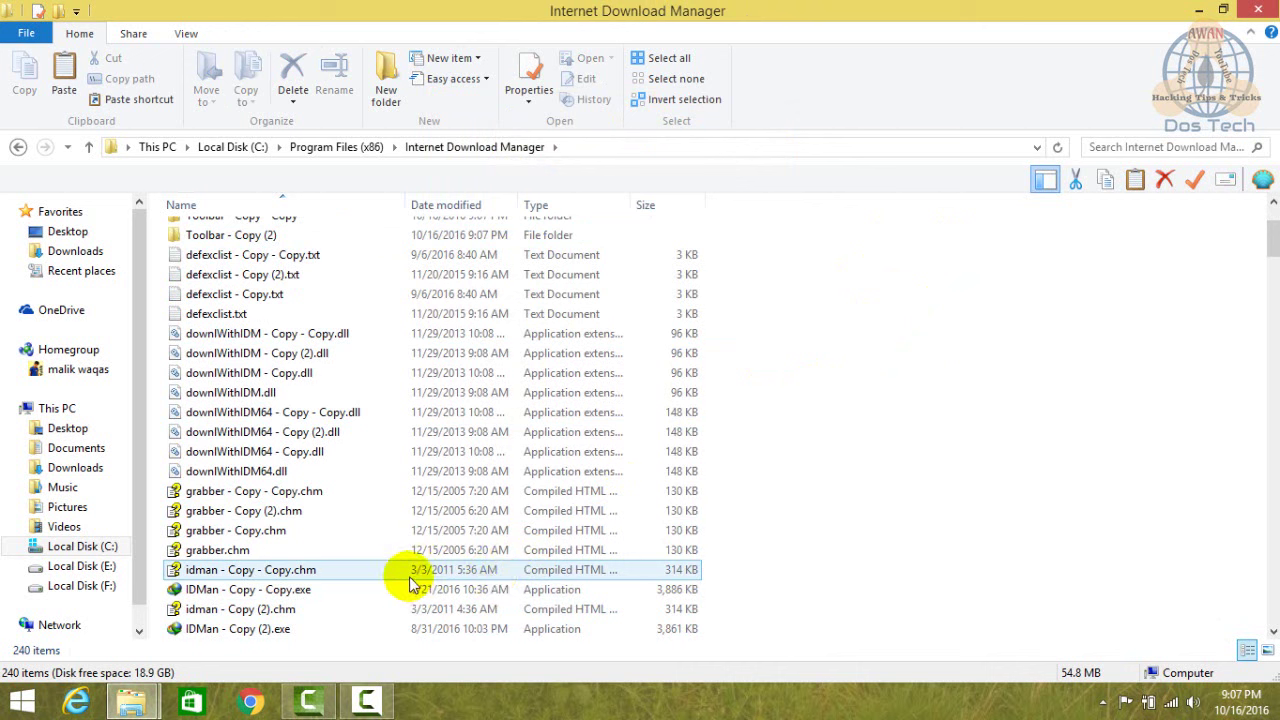
- Try to launch IDMan - Copy - Copy.exe from the program folder, cancelling its registration form
double_click(320, 592)
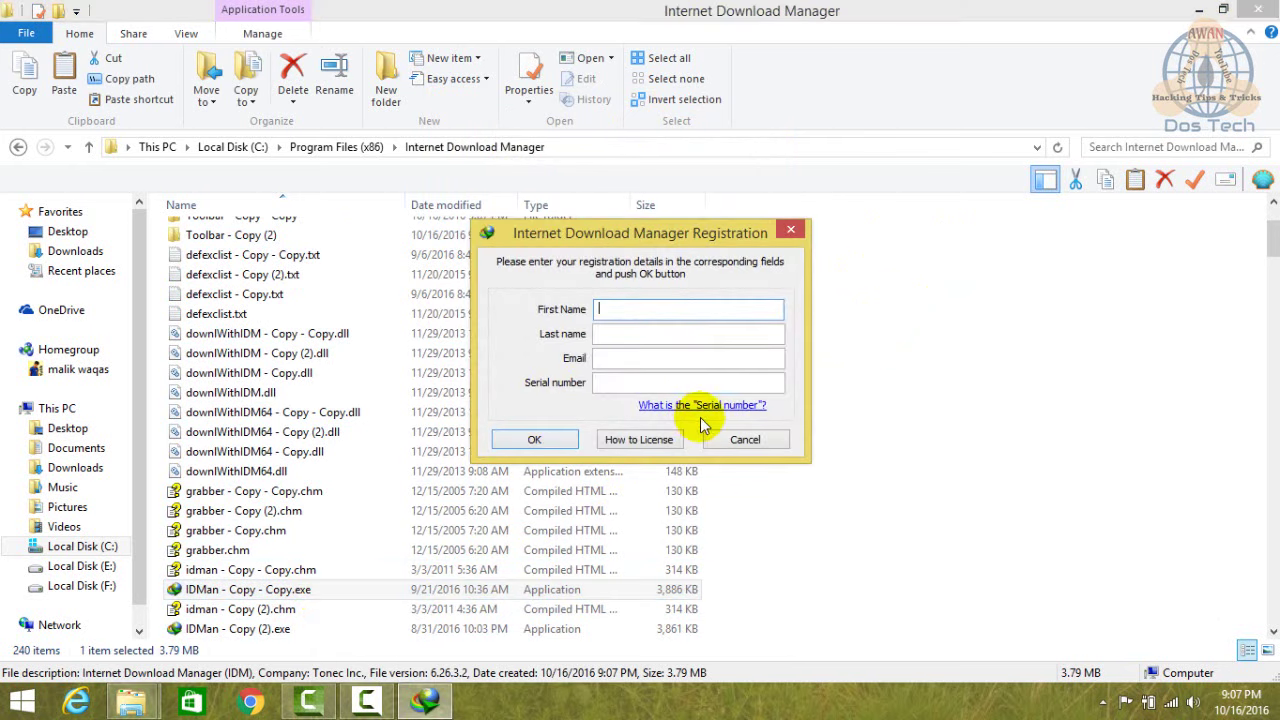
click(735, 440)
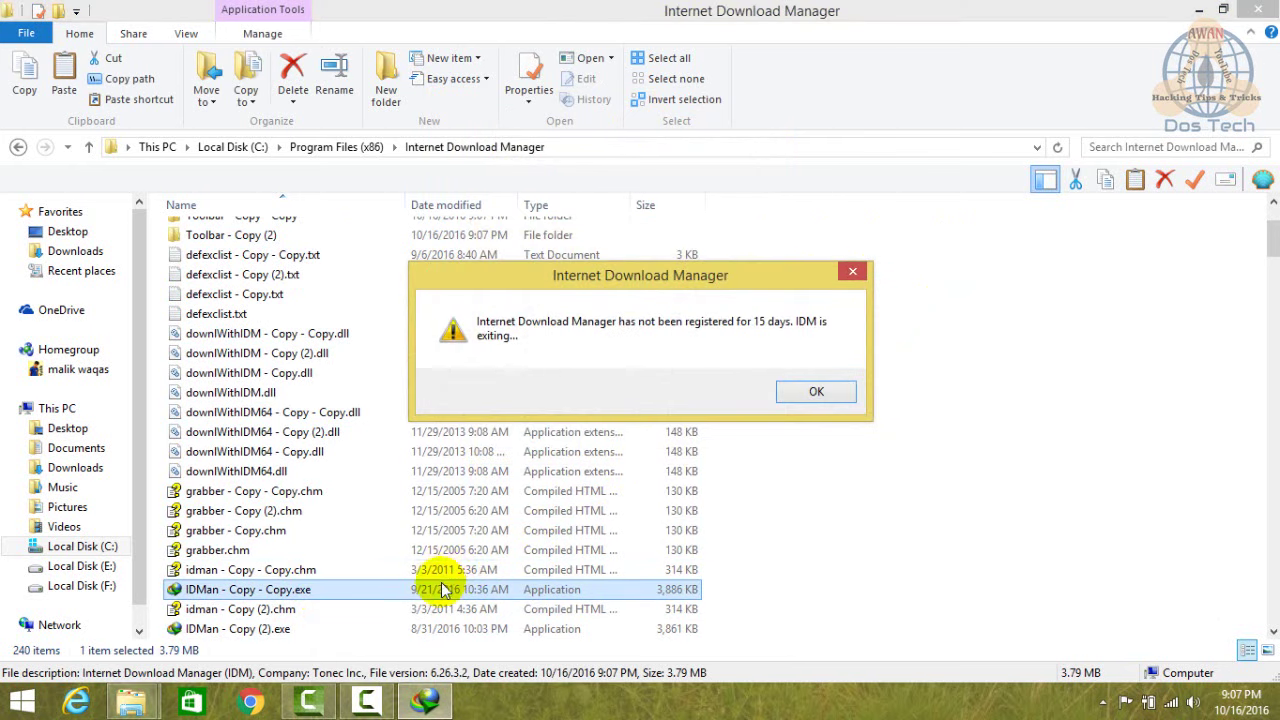
click(795, 391)
- Launch IDMan - Copy (2).exe from the program folder and maximize its window
double_click(310, 628)
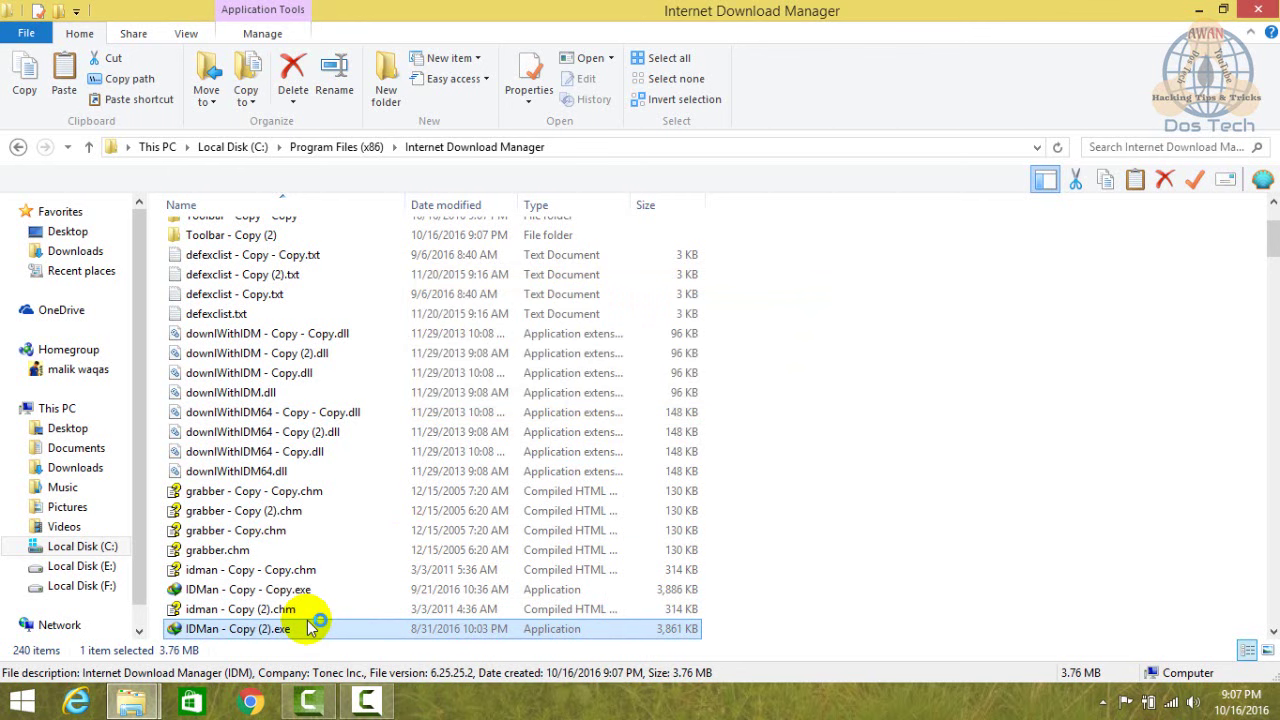
click(285, 610)
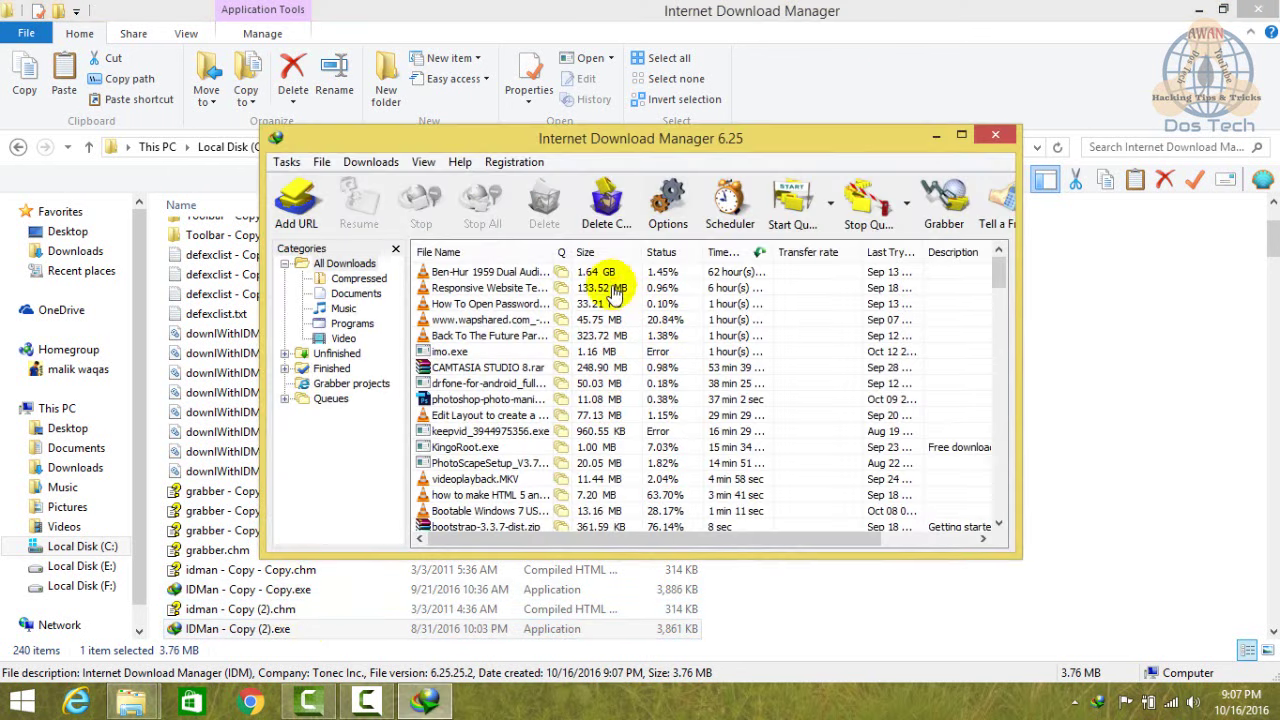
double_click(721, 140)
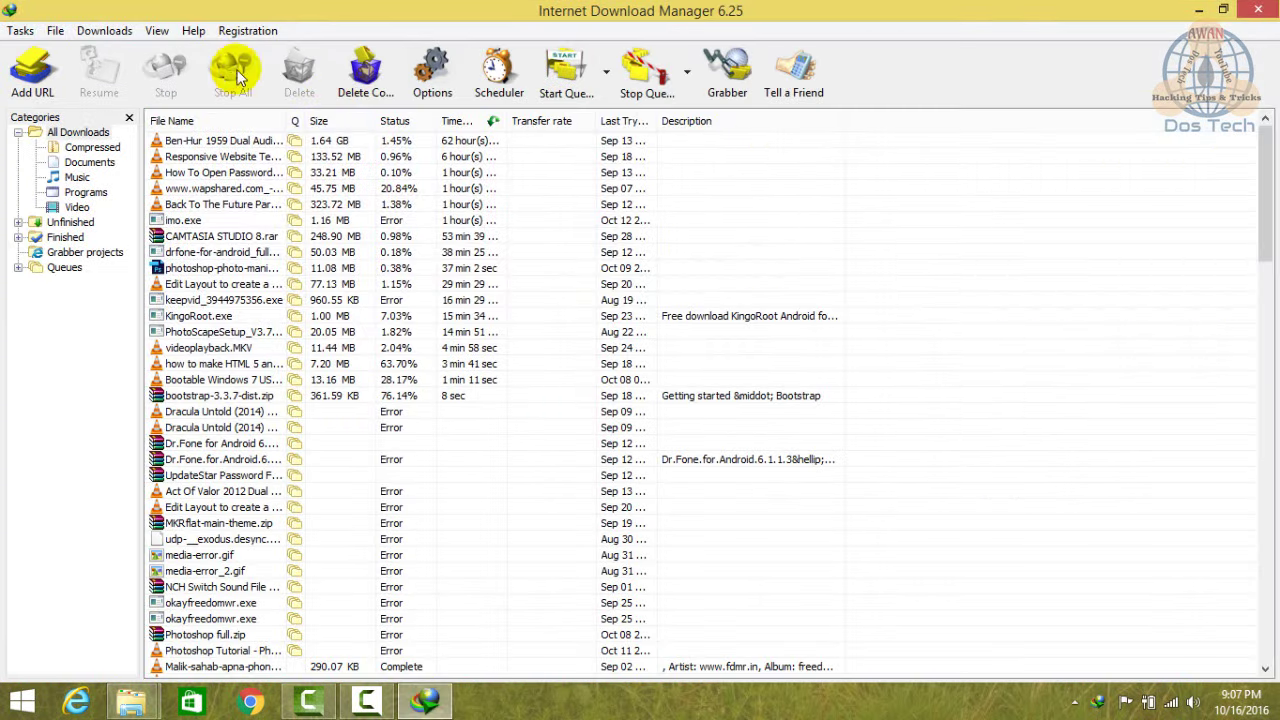
- Check whether the registration command is available in Internet Download Manager, and close the program and its folder window
click(249, 31)
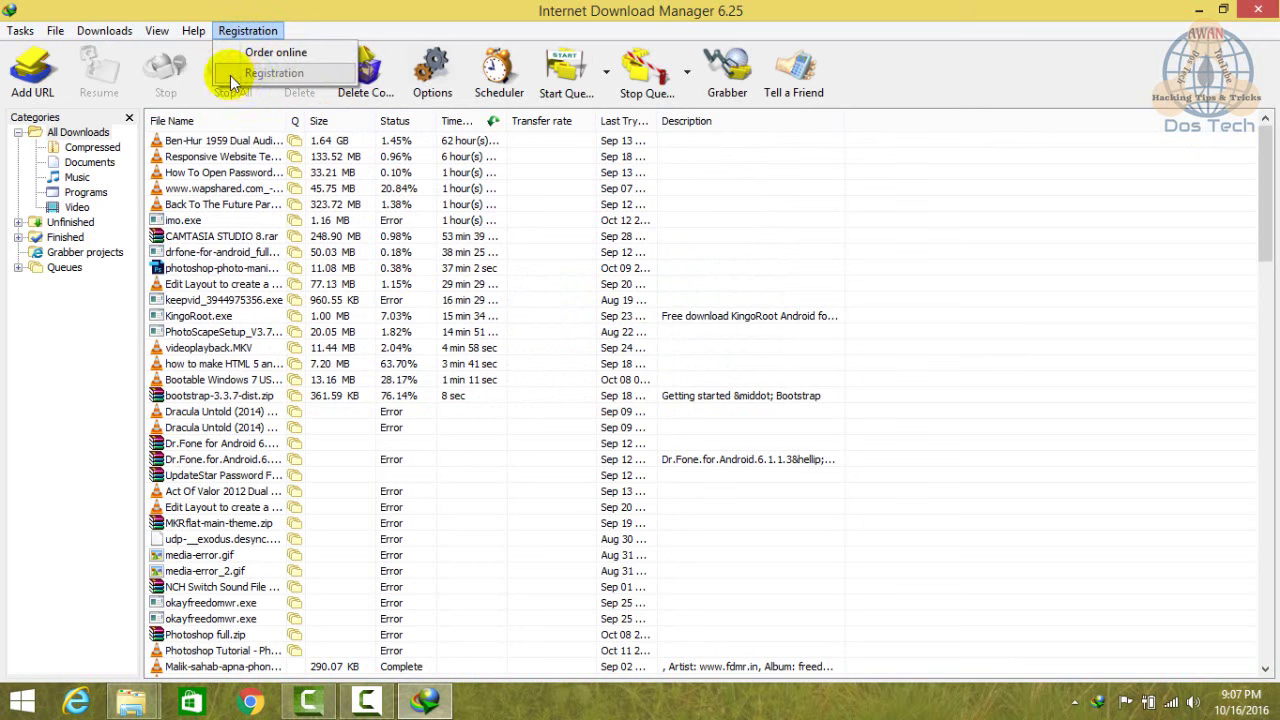
key(Escape)
key(alt+d)
click(252, 32)
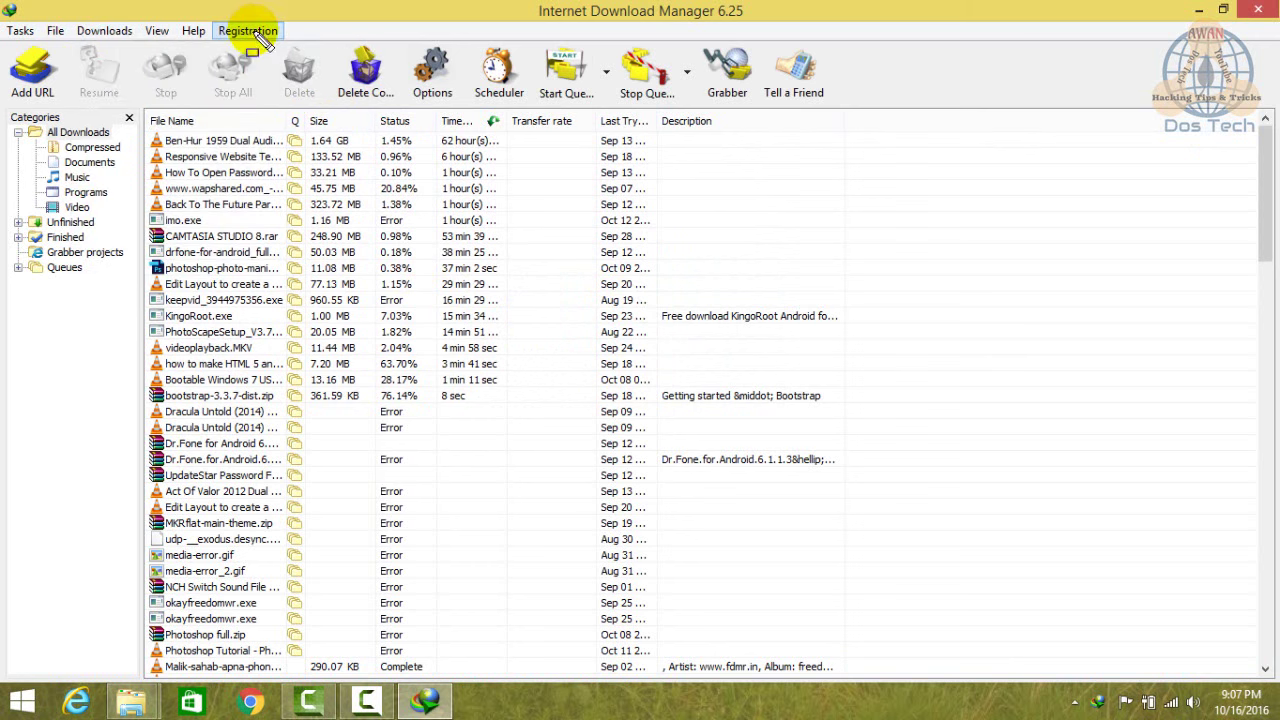
click(256, 33)
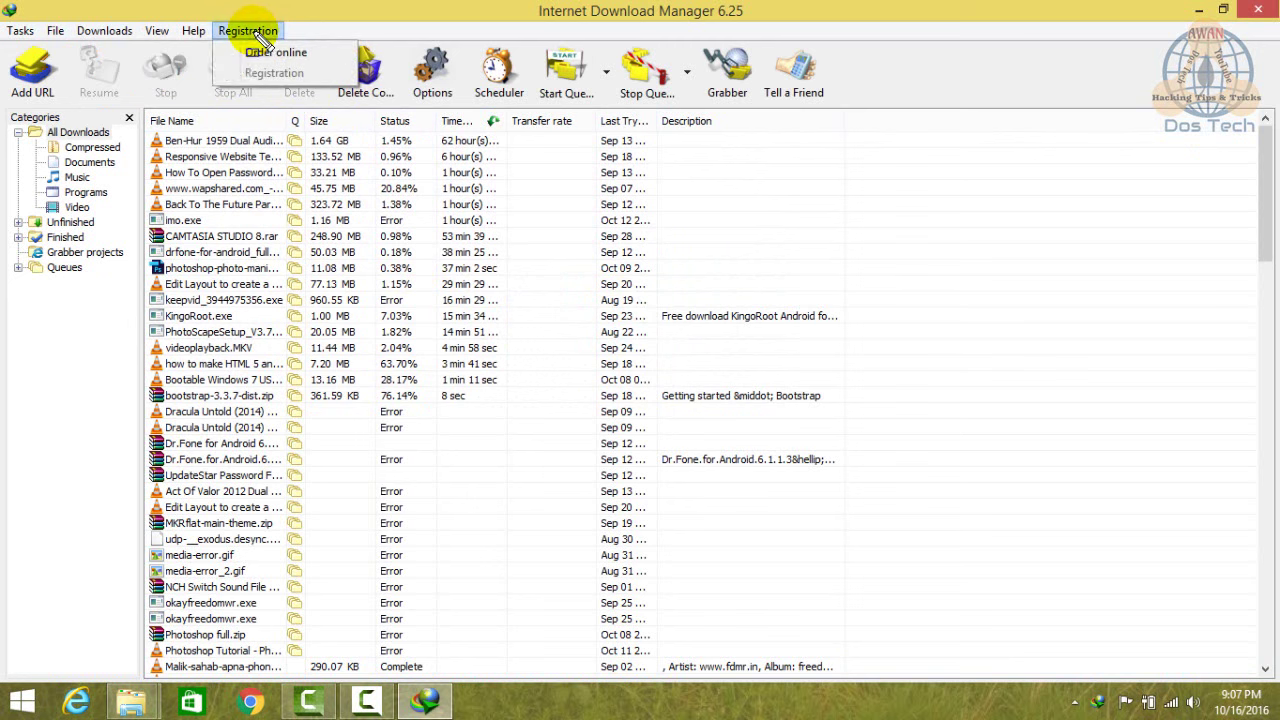
drag(222, 66, 336, 90)
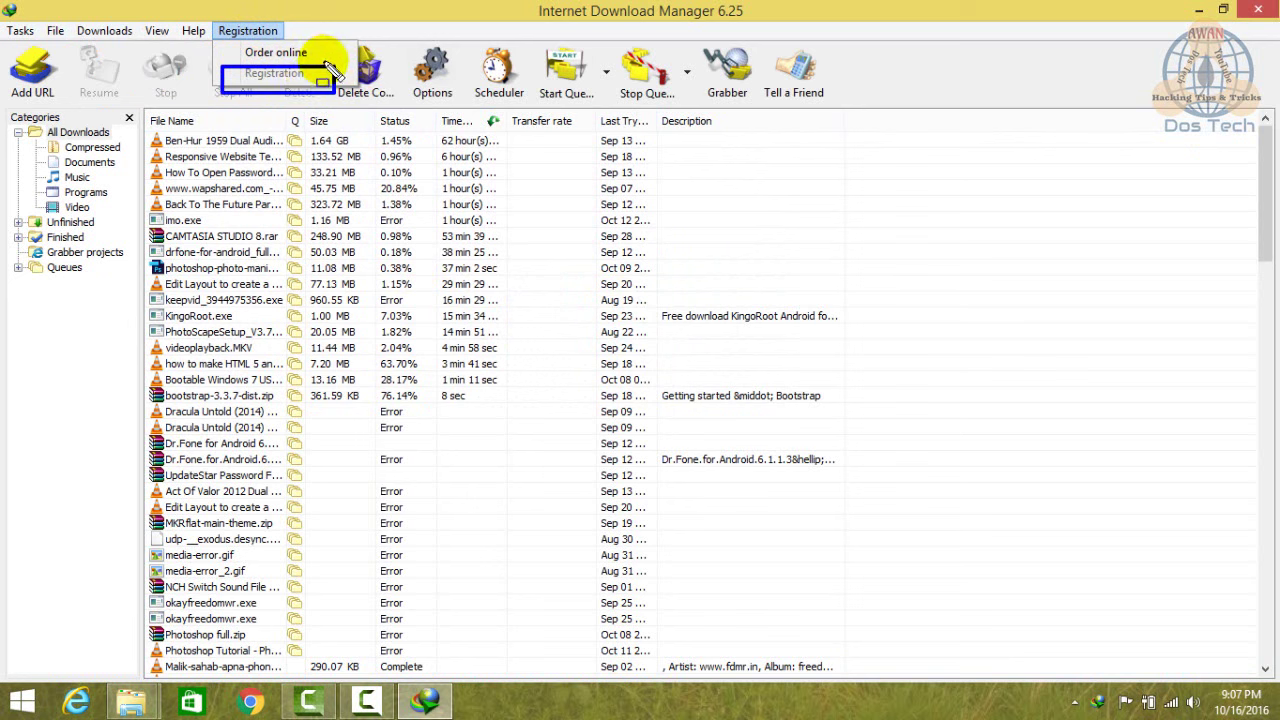
key(Escape)
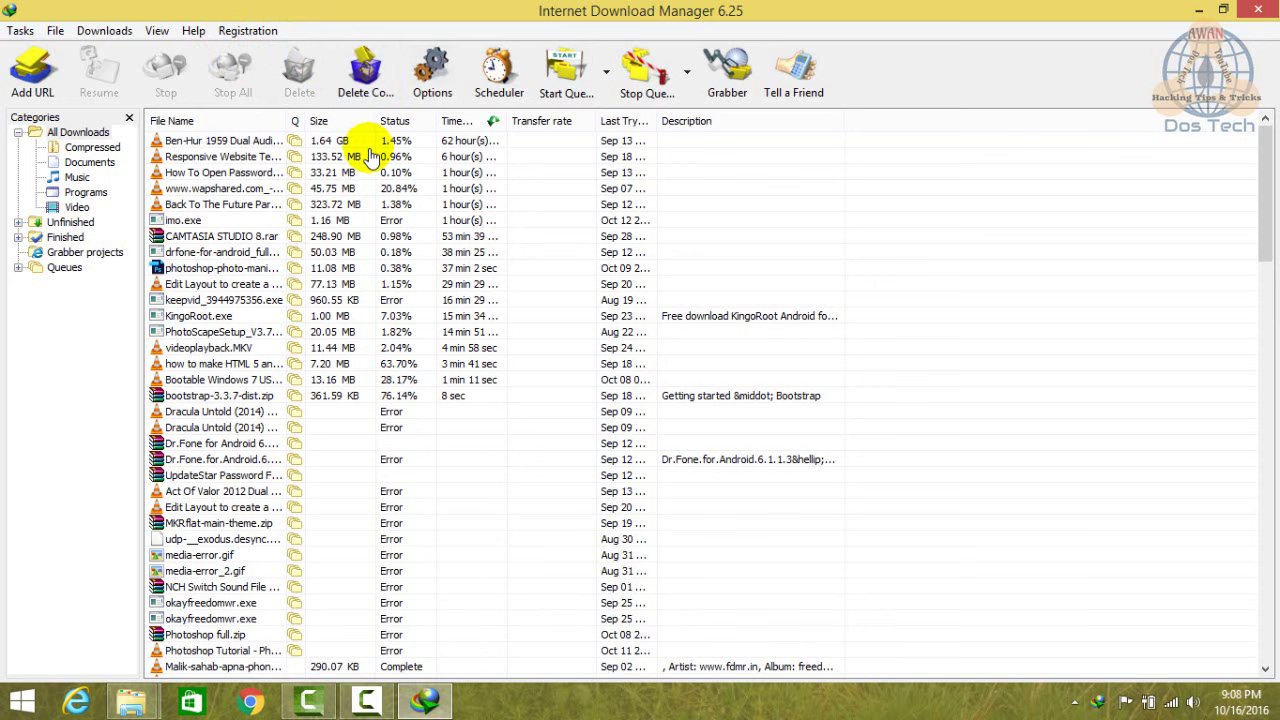
click(1257, 10)
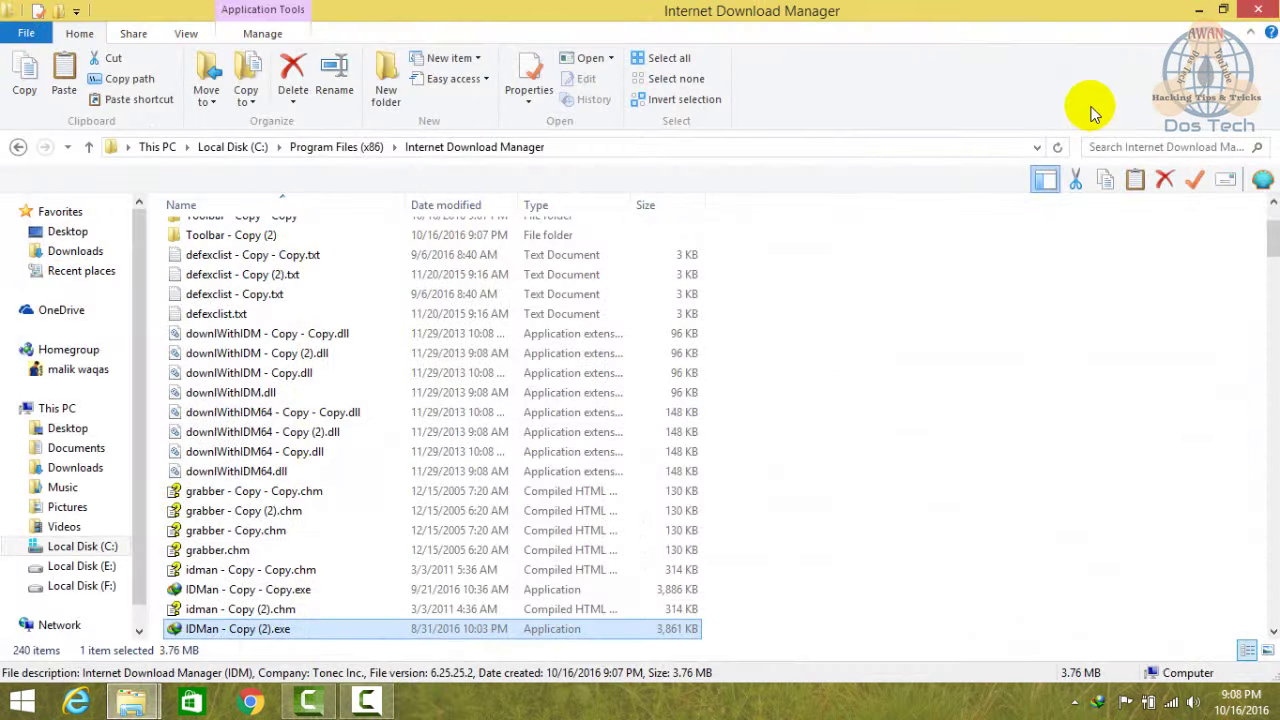
click(1257, 10)
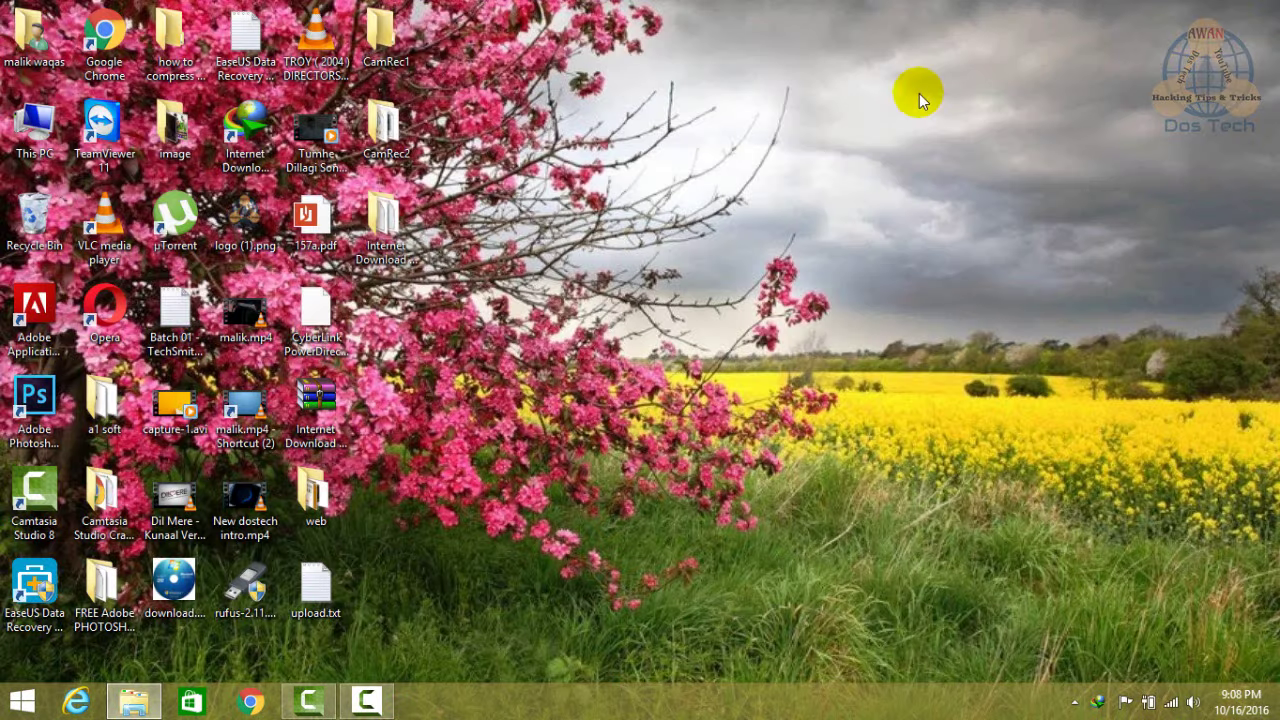